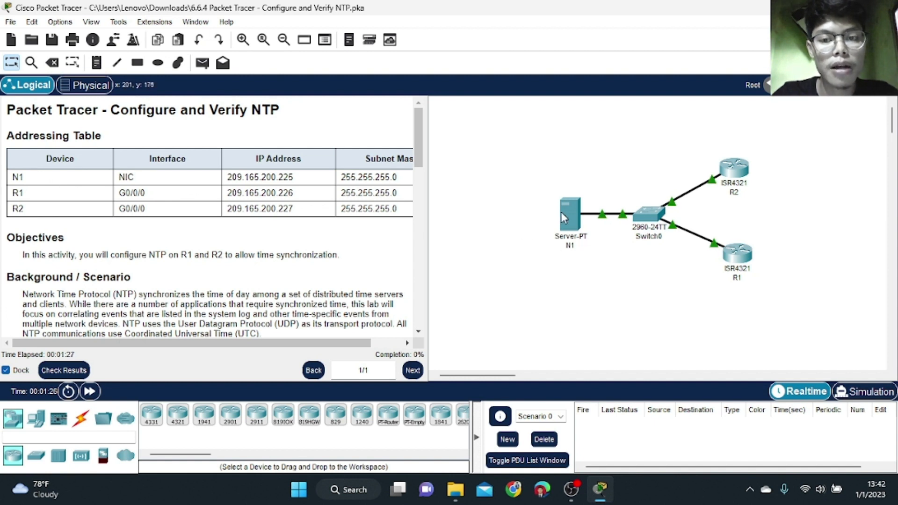
- Read through the lab instructions, covering the addressing table, objectives, background and the NTP server, client and verification parts
{"action": "mouse_move", "coordinate": [573, 215]}
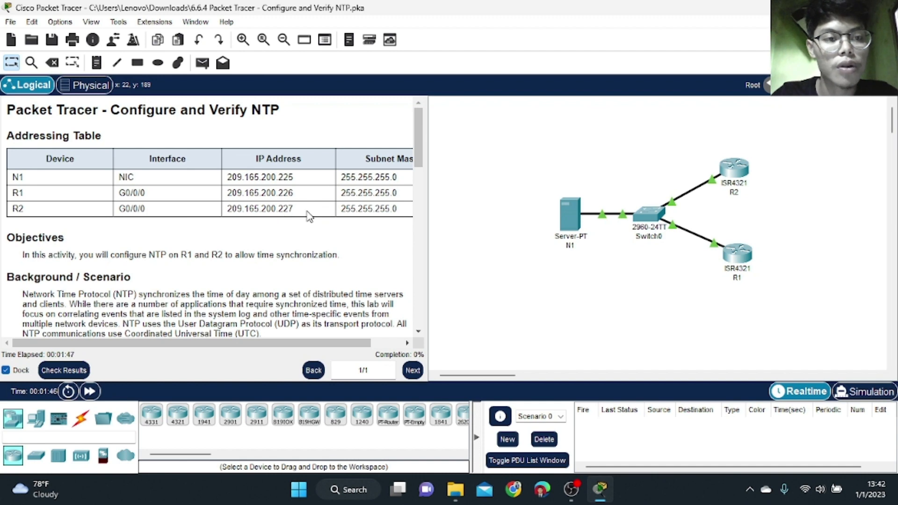
{"action": "scroll", "coordinate": [309, 216], "scroll_direction": "down", "scroll_amount": 3}
{"action": "scroll", "coordinate": [308, 216], "scroll_direction": "up", "scroll_amount": 3}
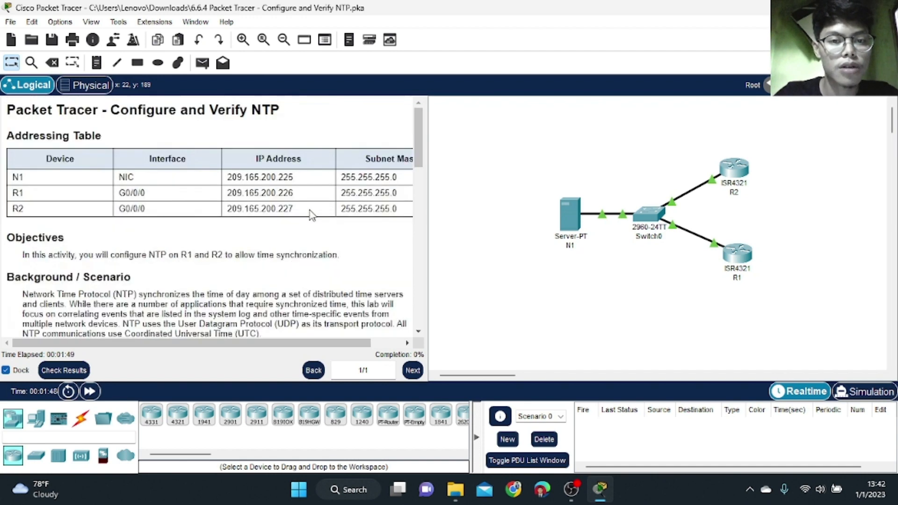
{"action": "scroll", "coordinate": [90, 247], "scroll_direction": "down", "scroll_amount": 1}
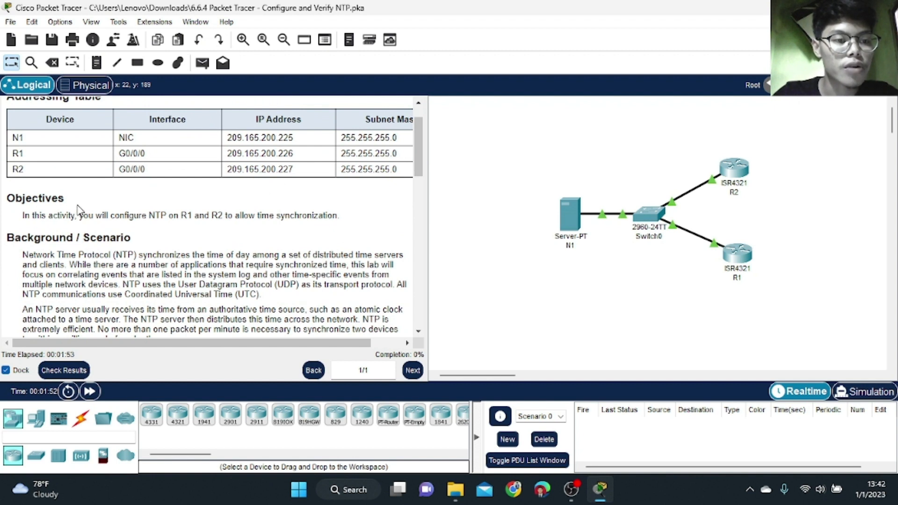
{"action": "scroll", "coordinate": [80, 210], "scroll_direction": "down", "scroll_amount": 1}
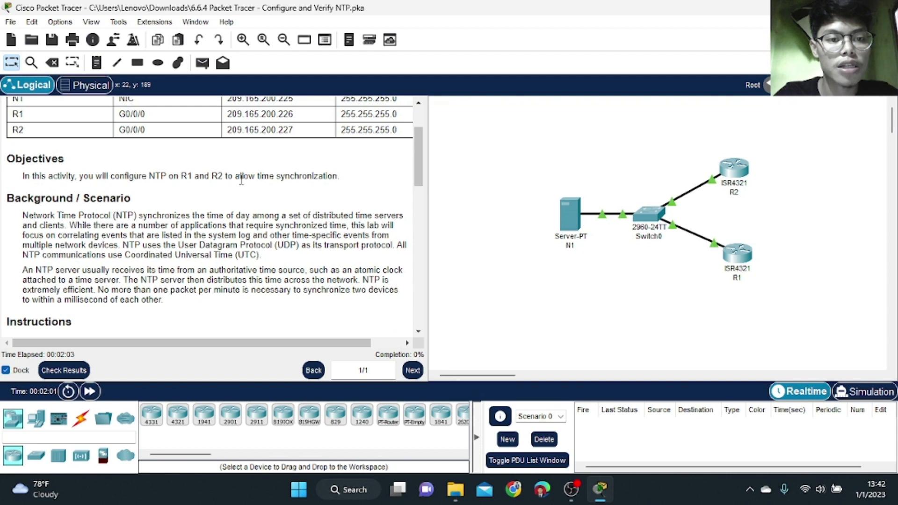
{"action": "scroll", "coordinate": [287, 196], "scroll_direction": "down", "scroll_amount": 2}
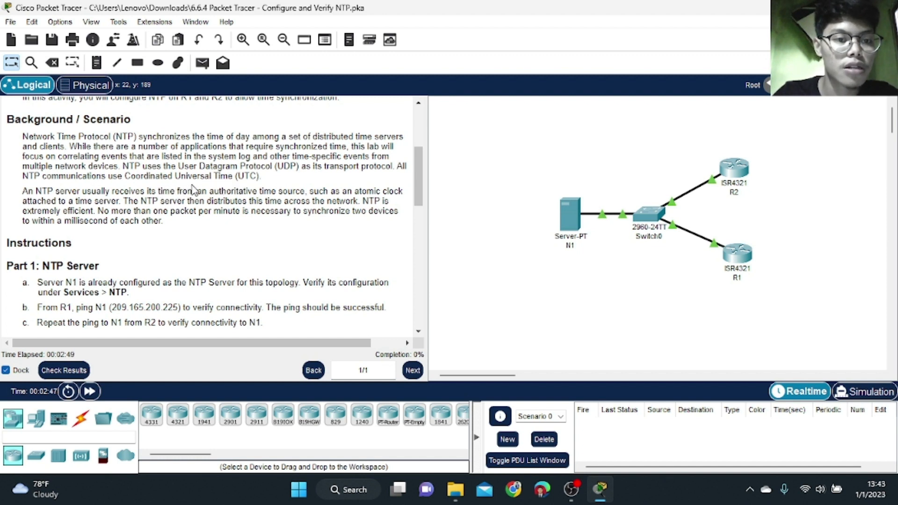
{"action": "scroll", "coordinate": [181, 142], "scroll_direction": "down", "scroll_amount": 3}
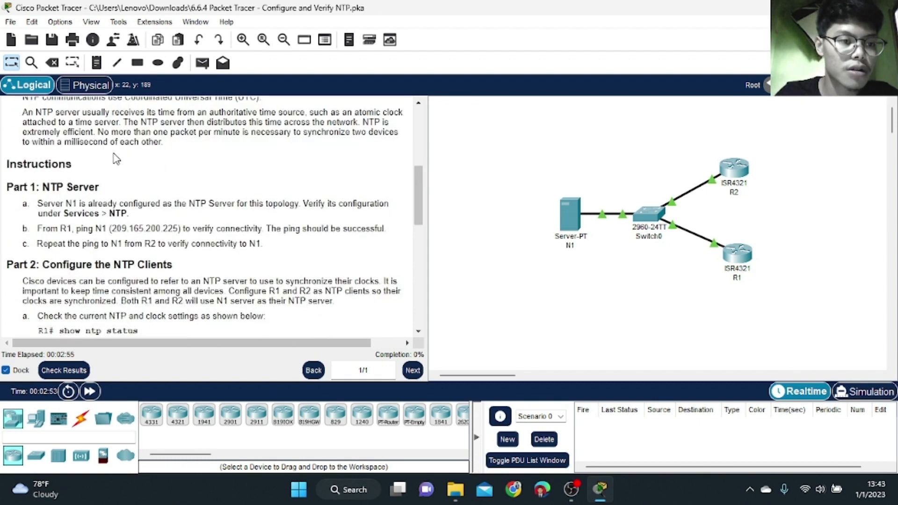
{"action": "scroll", "coordinate": [116, 159], "scroll_direction": "down", "scroll_amount": 1}
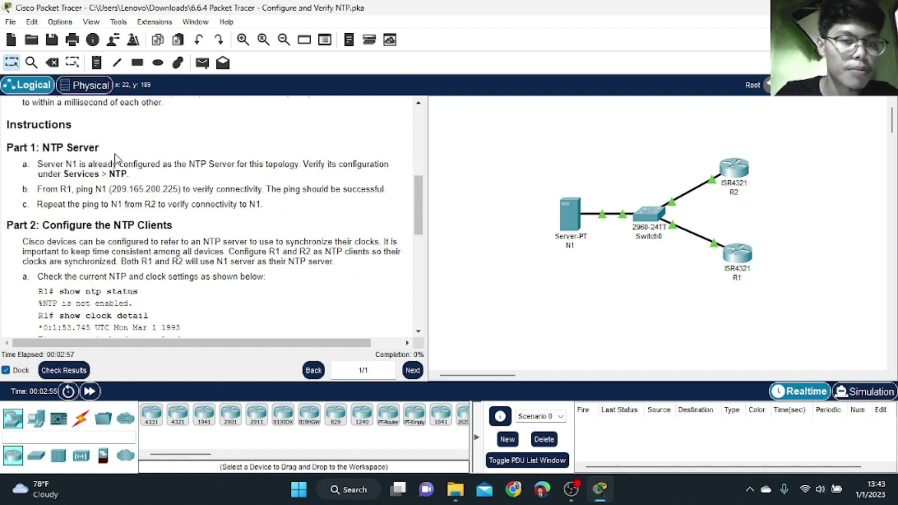
{"action": "scroll", "coordinate": [118, 160], "scroll_direction": "up", "scroll_amount": 1}
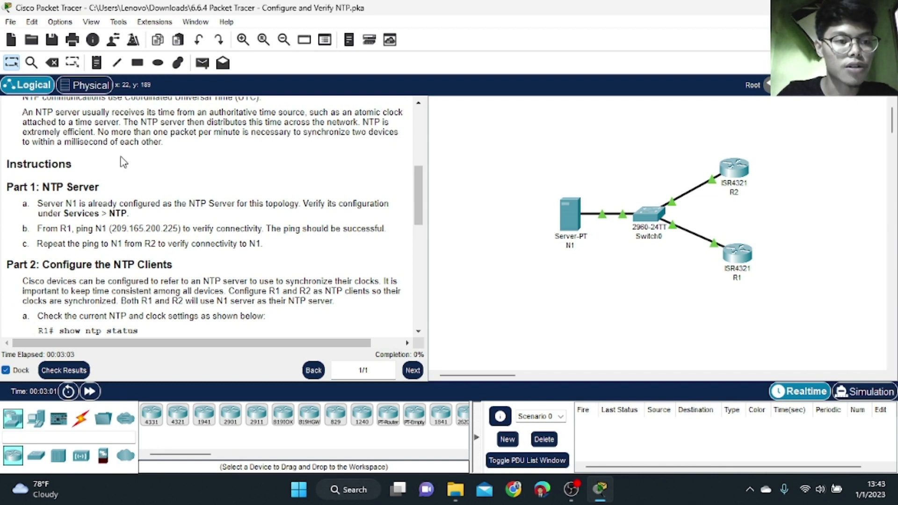
{"action": "scroll", "coordinate": [121, 161], "scroll_direction": "down", "scroll_amount": 5}
{"action": "scroll", "coordinate": [118, 161], "scroll_direction": "up", "scroll_amount": 3}
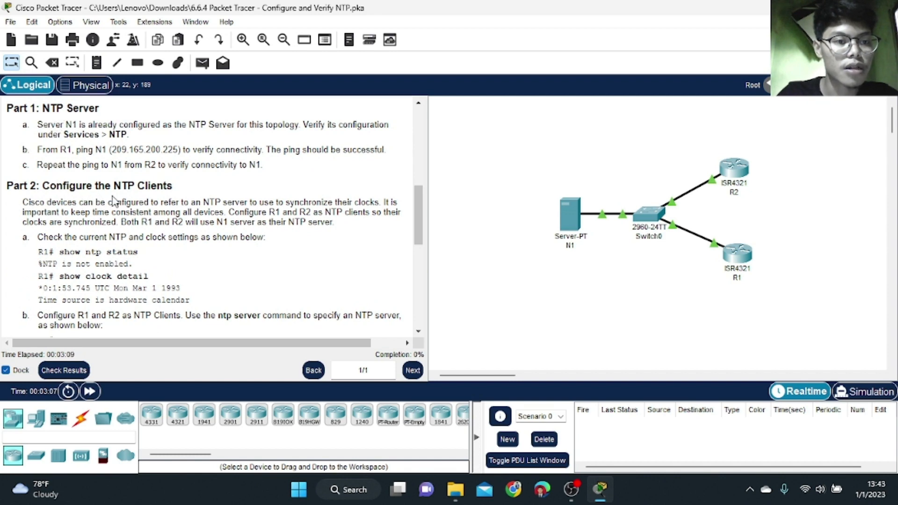
{"action": "scroll", "coordinate": [133, 199], "scroll_direction": "down", "scroll_amount": 1}
{"action": "scroll", "coordinate": [133, 199], "scroll_direction": "down", "scroll_amount": 3}
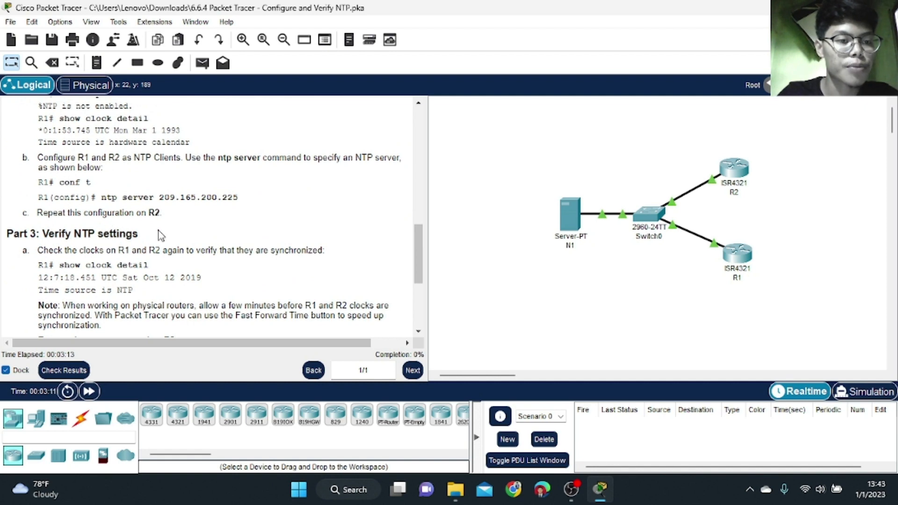
{"action": "scroll", "coordinate": [159, 233], "scroll_direction": "up", "scroll_amount": 7}
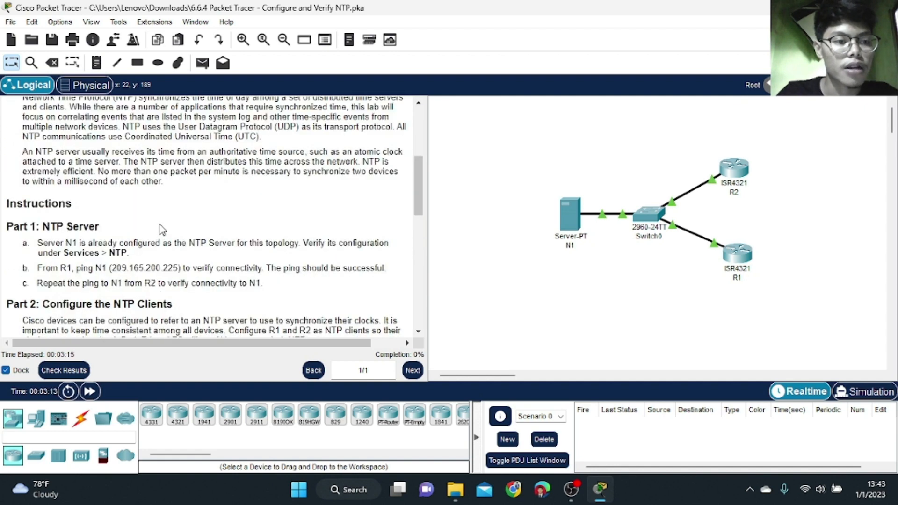
{"action": "scroll", "coordinate": [159, 230], "scroll_direction": "down", "scroll_amount": 1}
{"action": "scroll", "coordinate": [86, 202], "scroll_direction": "down", "scroll_amount": 1}
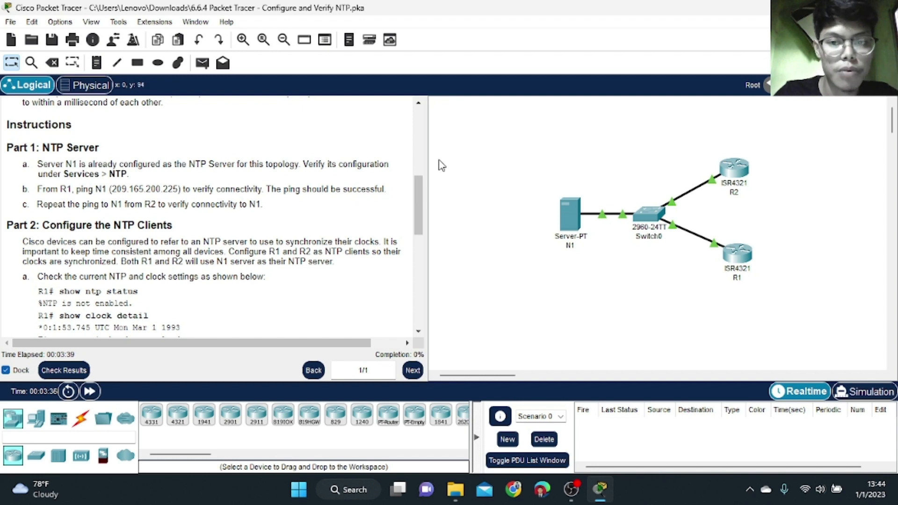
- Check the NTP service configuration on server N1, then put its window away
{"action": "left_click", "coordinate": [570, 214]}
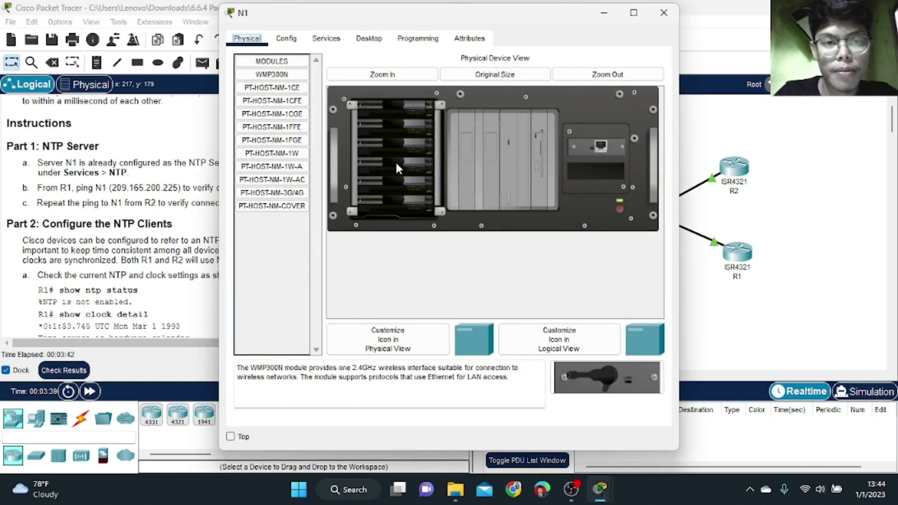
{"action": "left_click", "coordinate": [326, 39]}
{"action": "left_click", "coordinate": [282, 162]}
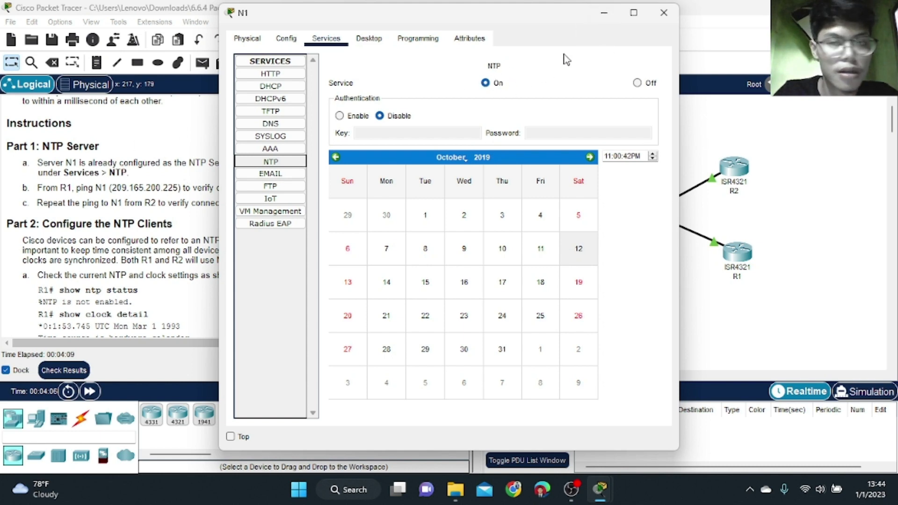
{"action": "left_click", "coordinate": [604, 15]}
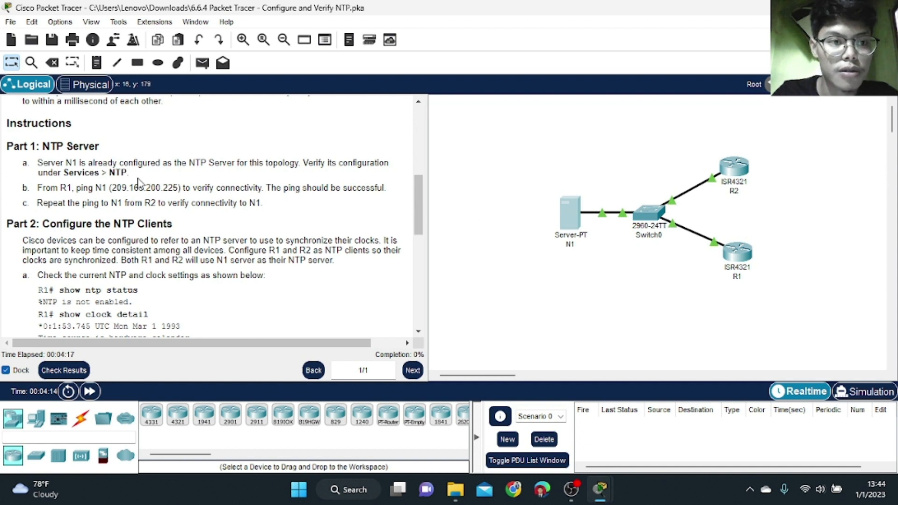
- Ping server N1 at 209.165.200.225 from router R1's command line, then put R1's window away
{"action": "mouse_move", "coordinate": [576, 244]}
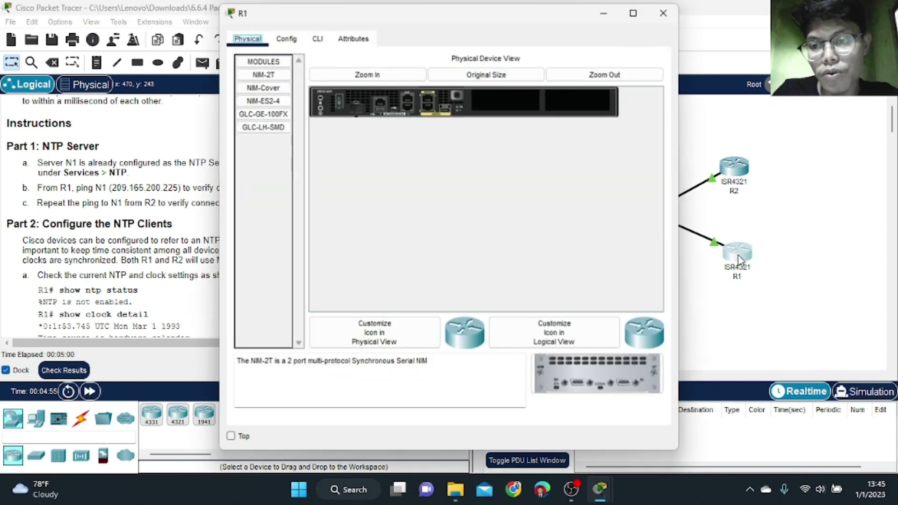
{"action": "left_click", "coordinate": [737, 253]}
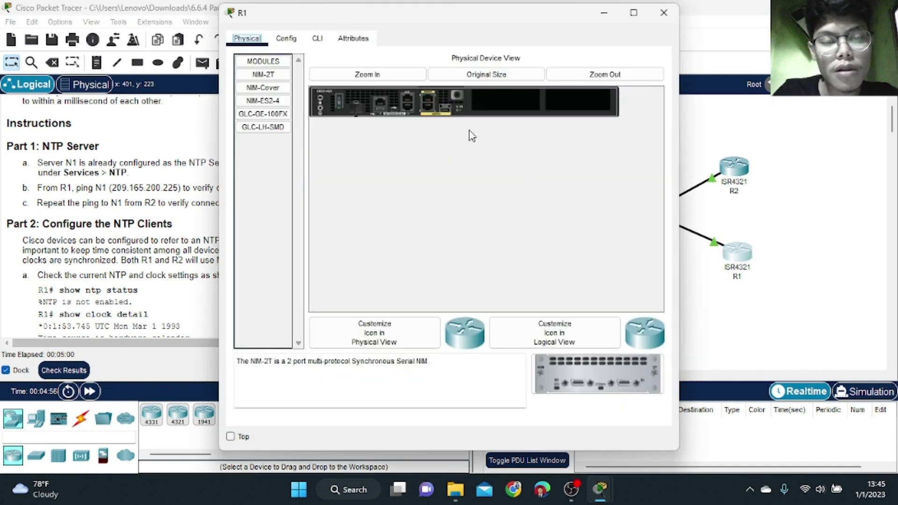
{"action": "left_click", "coordinate": [318, 39]}
{"action": "key", "text": "Return"}
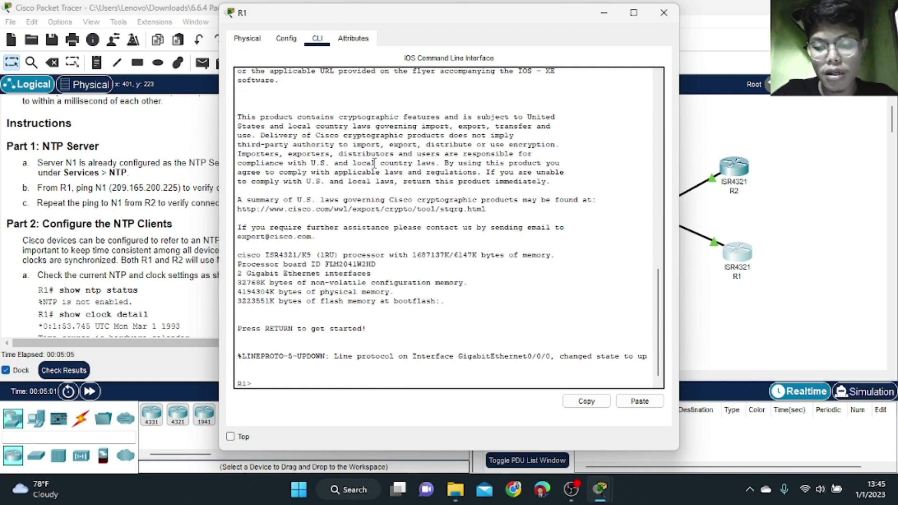
{"action": "type", "text": "ping"}
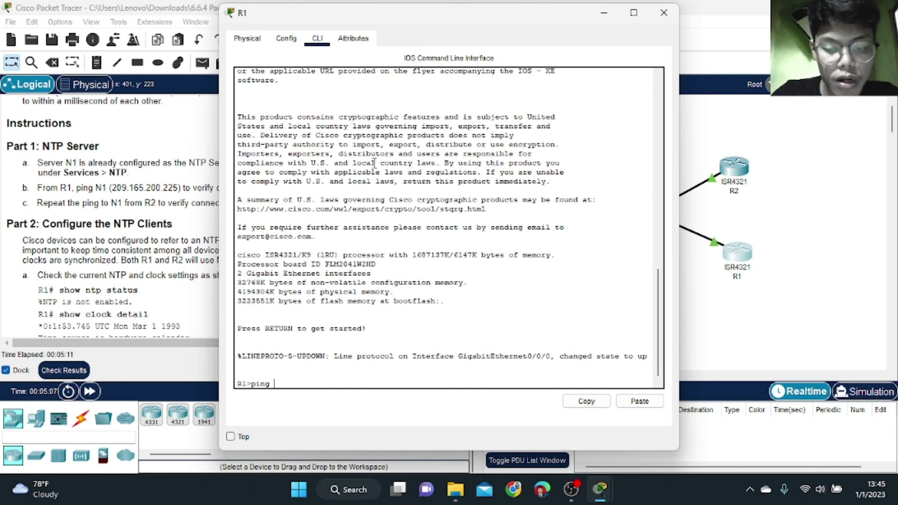
{"action": "type", "text": " 209"}
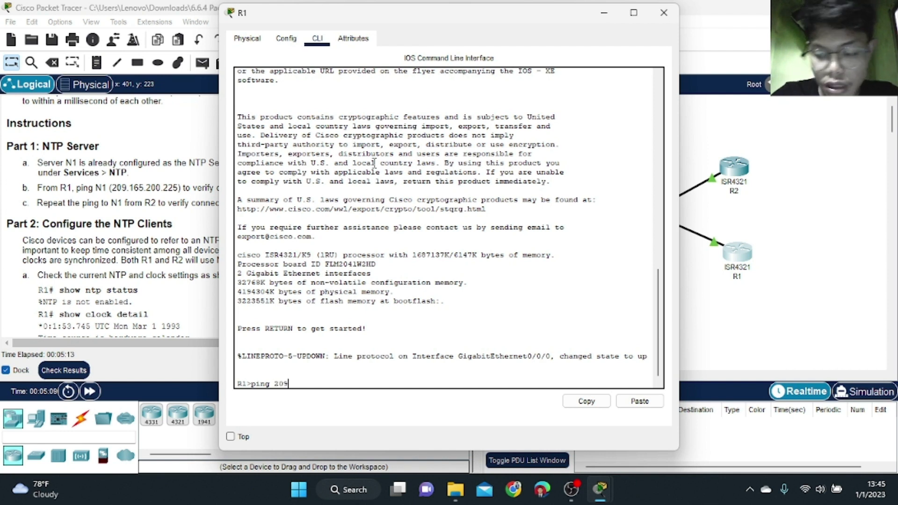
{"action": "type", "text": ".165"}
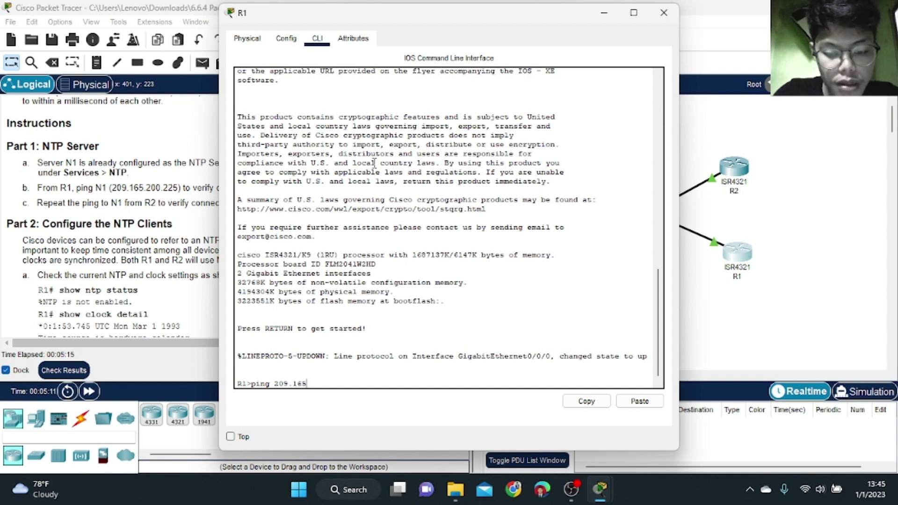
{"action": "type", "text": ".200."}
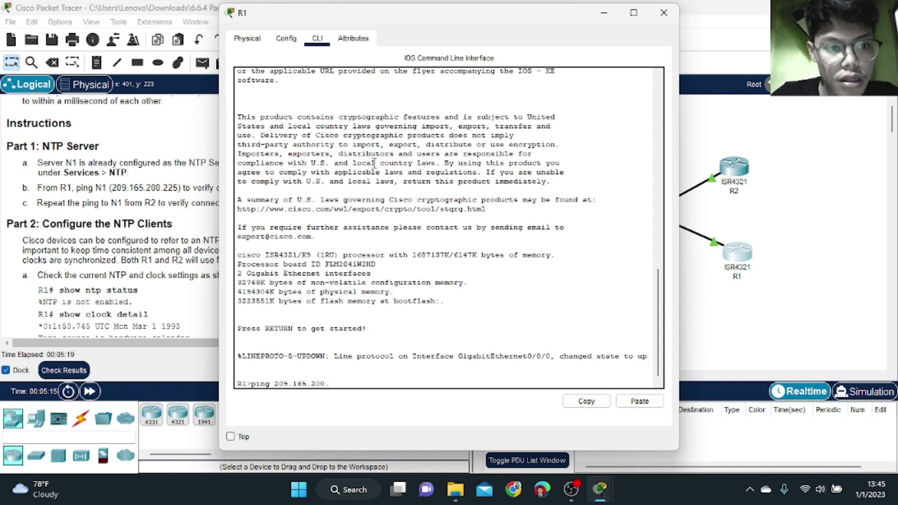
{"action": "type", "text": "225"}
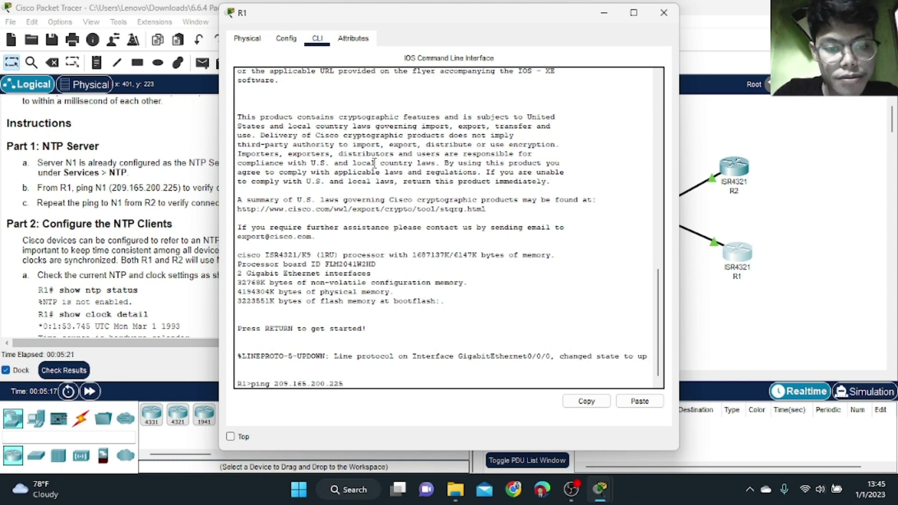
{"action": "key", "text": "Return"}
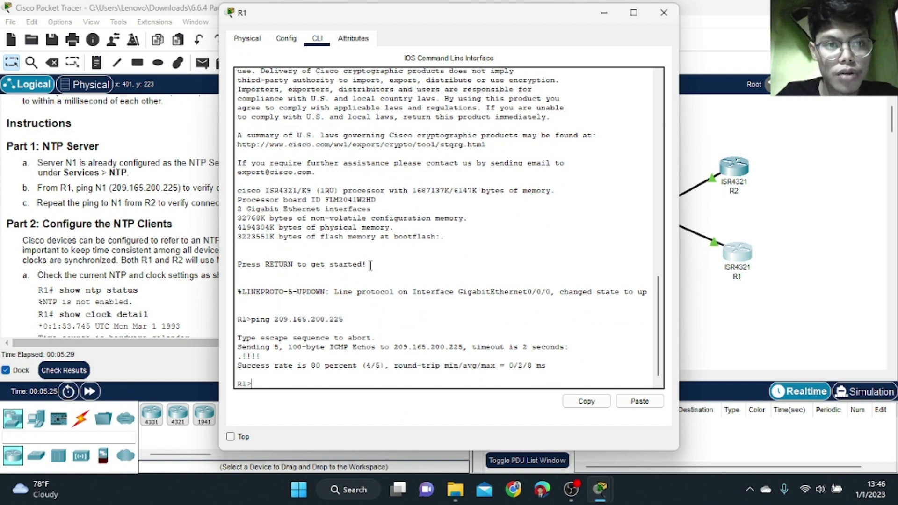
{"action": "left_click", "coordinate": [603, 13]}
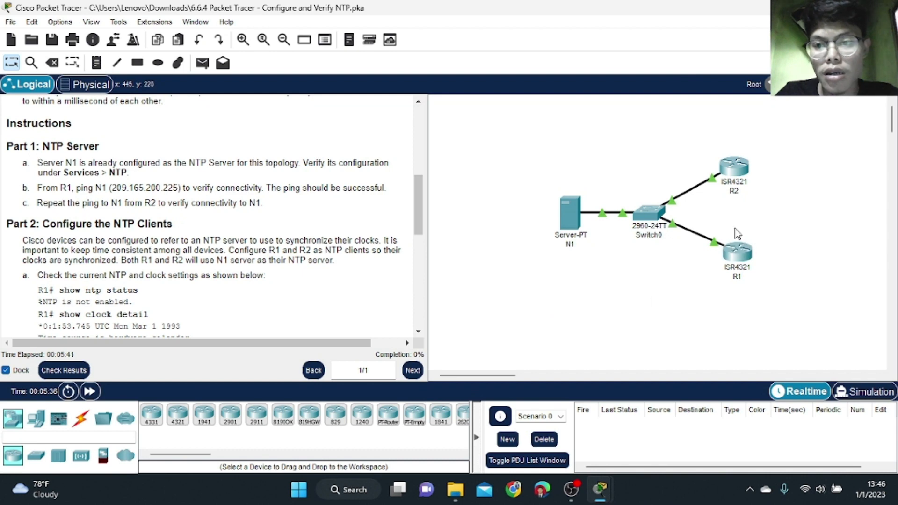
- Ping server N1 at 209.165.200.225 from router R2's command line
{"action": "left_click", "coordinate": [734, 168]}
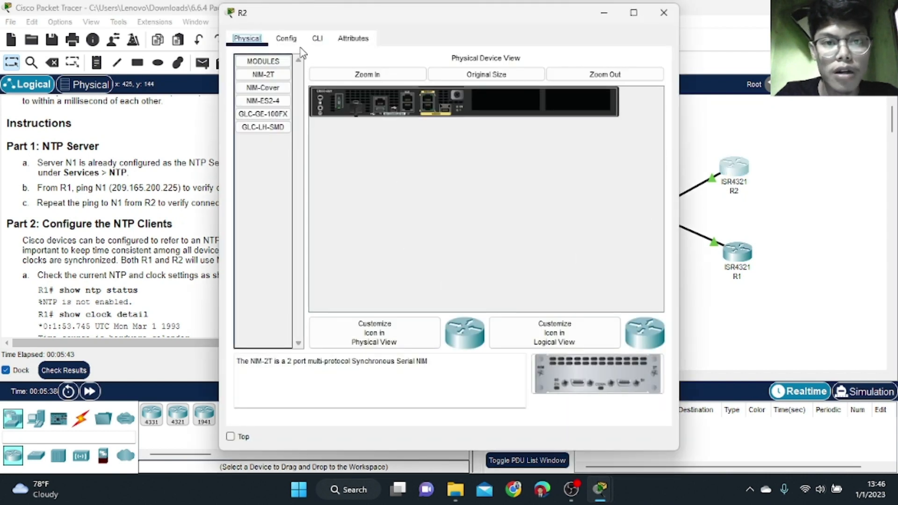
{"action": "left_click", "coordinate": [316, 38]}
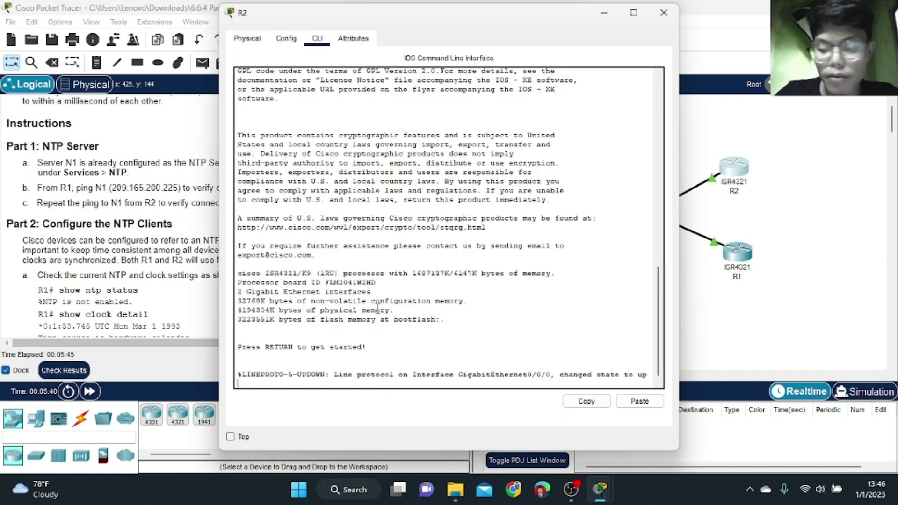
{"action": "key", "text": "Return"}
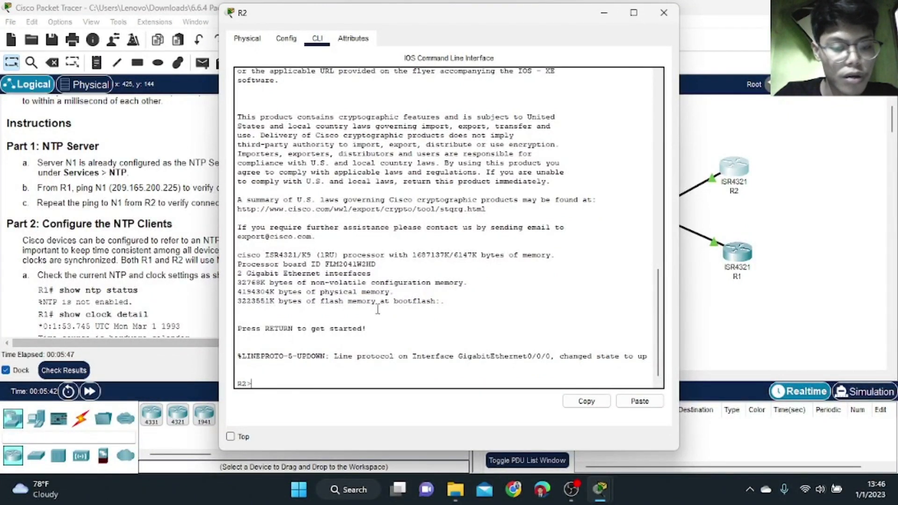
{"action": "type", "text": "ping"}
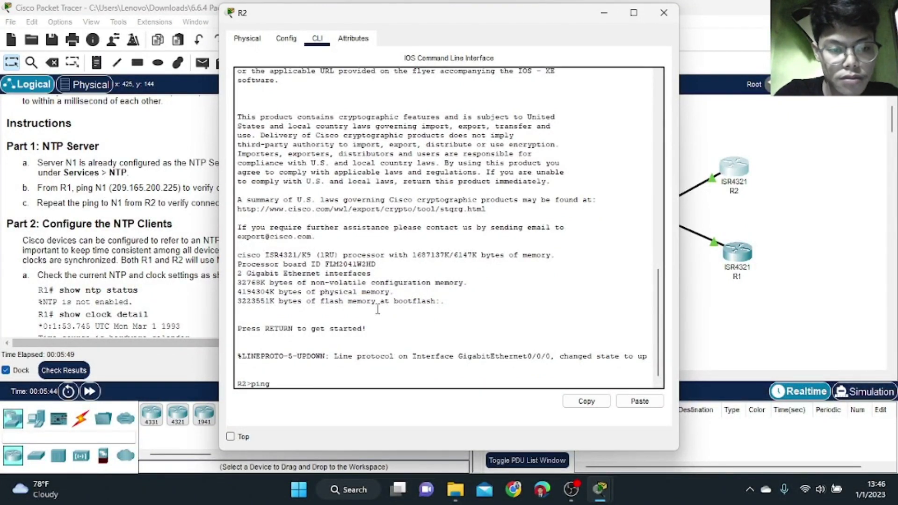
{"action": "type", "text": " 209."}
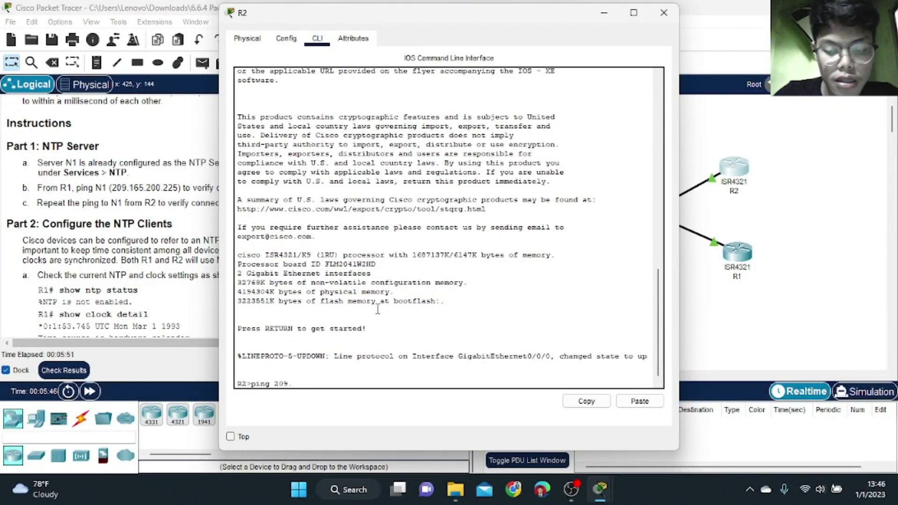
{"action": "type", "text": "165"}
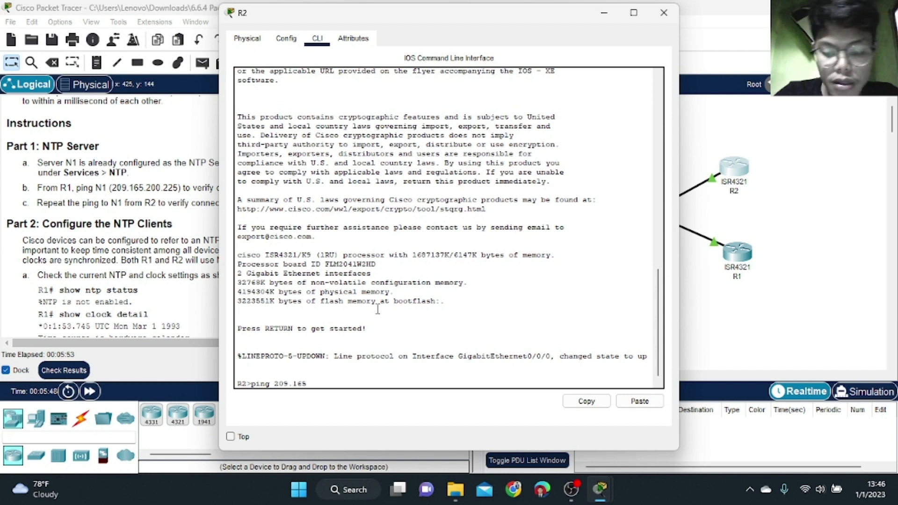
{"action": "type", "text": ".200."}
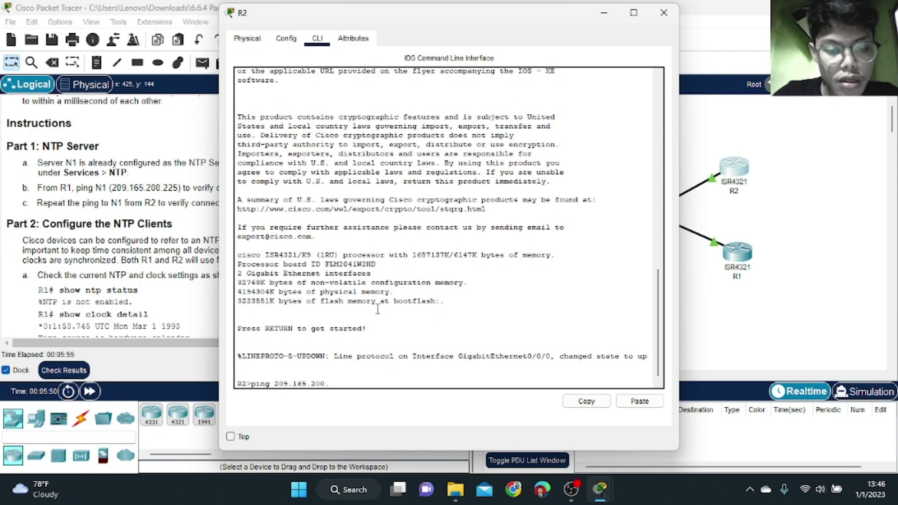
{"action": "type", "text": "25"}
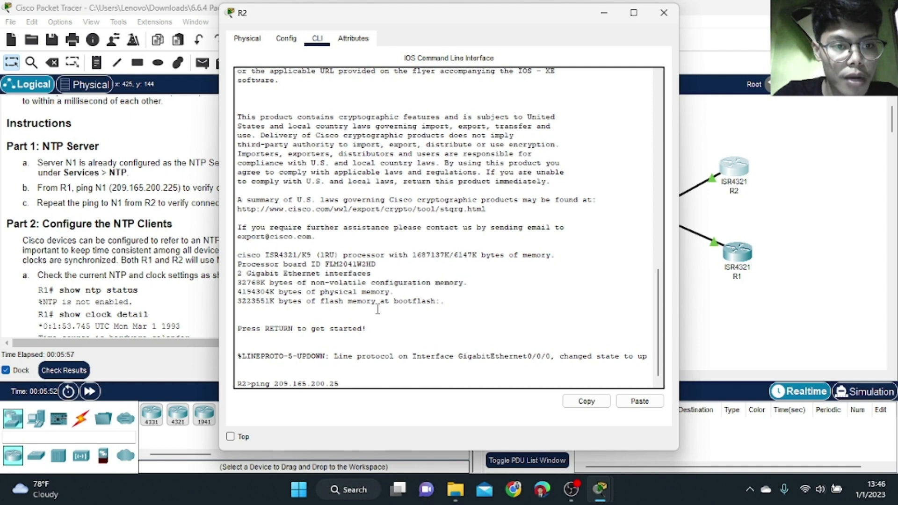
{"action": "key", "text": "BackSpace"}
{"action": "type", "text": "2"}
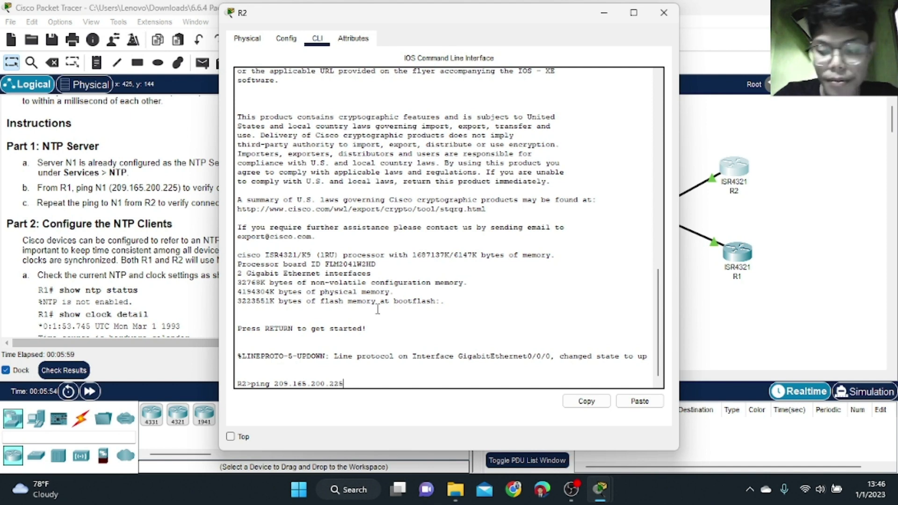
{"action": "key", "text": "Return"}
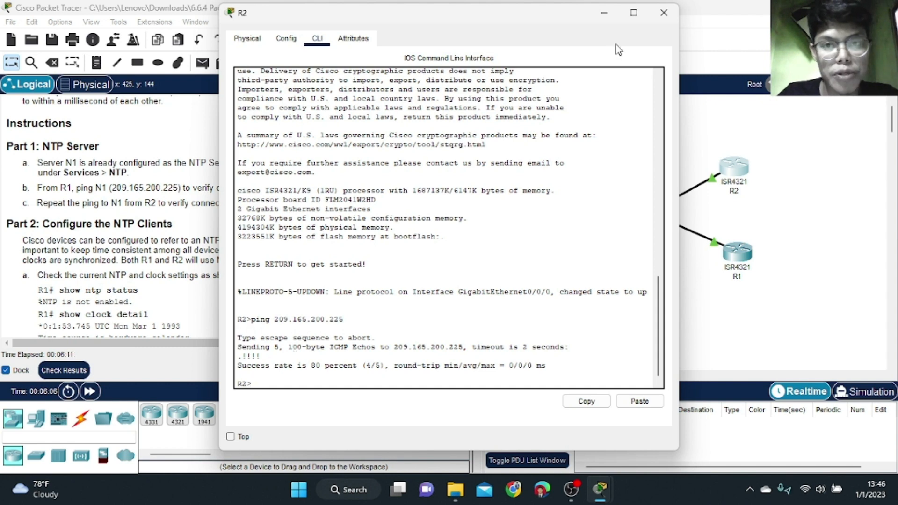
- Close R2's window and enter privileged EXEC mode on router R1, keeping the Part 2 instructions visible
{"action": "left_click", "coordinate": [664, 13]}
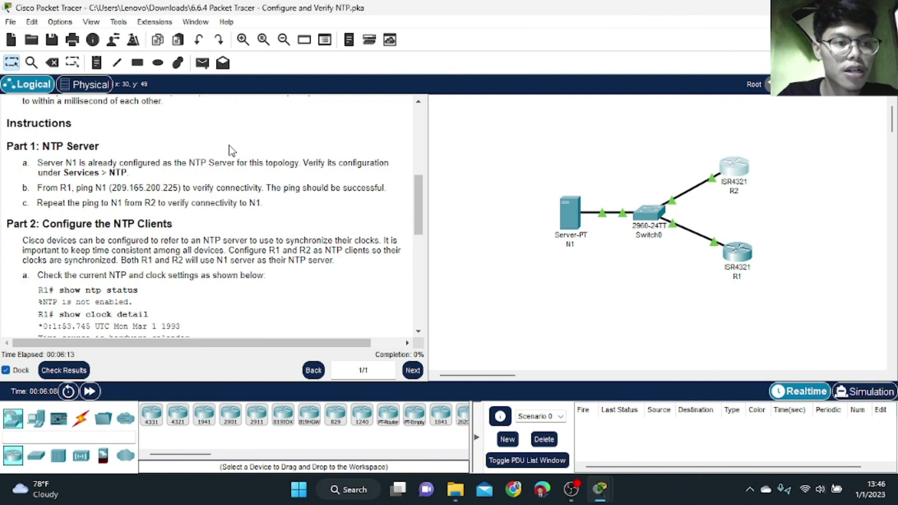
{"action": "scroll", "coordinate": [231, 150], "scroll_direction": "down", "scroll_amount": 1}
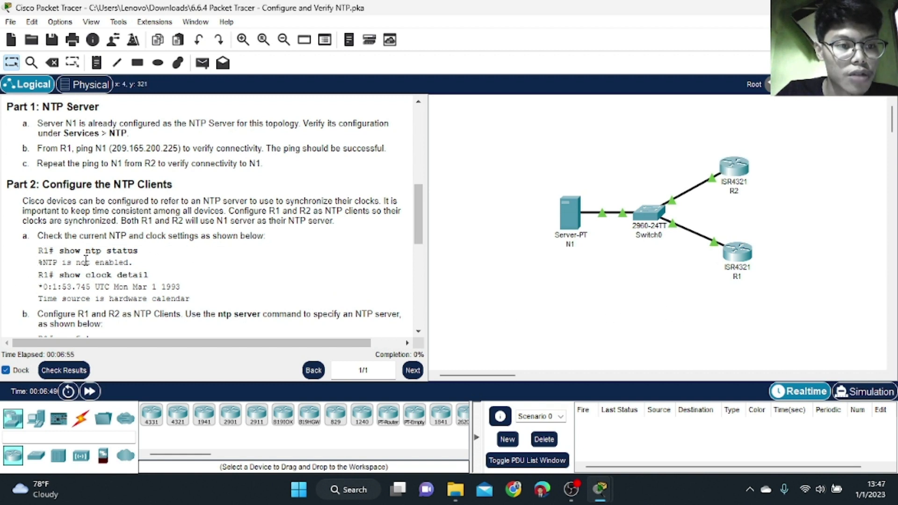
{"action": "left_click", "coordinate": [738, 260]}
{"action": "left_click_drag", "start_coordinate": [439, 26], "coordinate": [657, 34]}
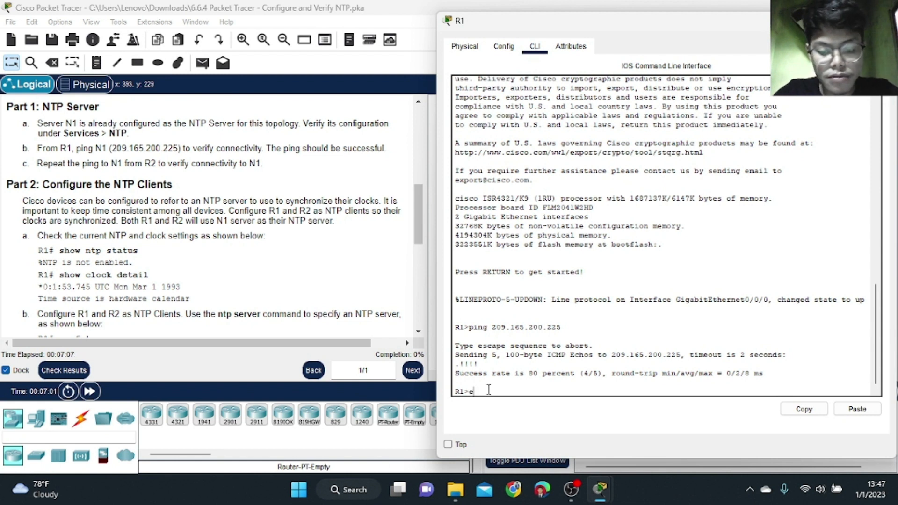
{"action": "type", "text": "n"}
{"action": "key", "text": "Return"}
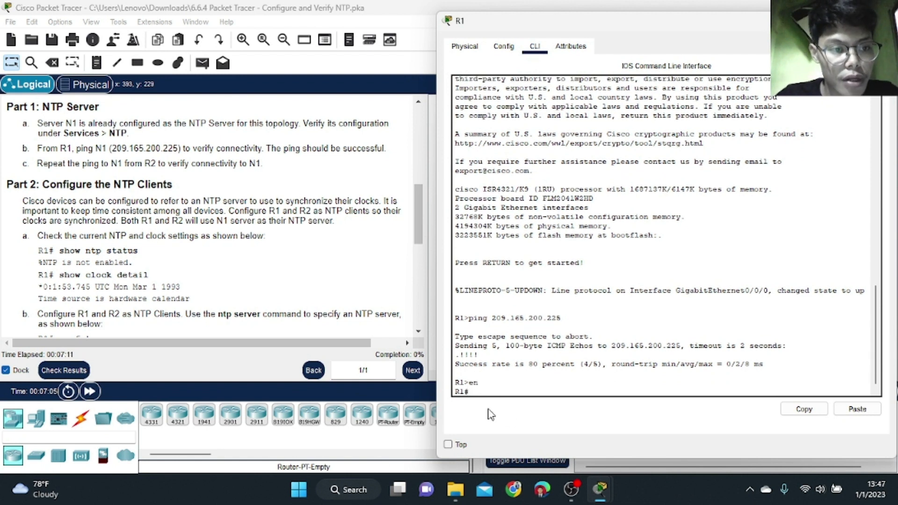
- Check R1's current NTP and clock settings with show ntp status and show clock detail
{"action": "type", "text": "sho"}
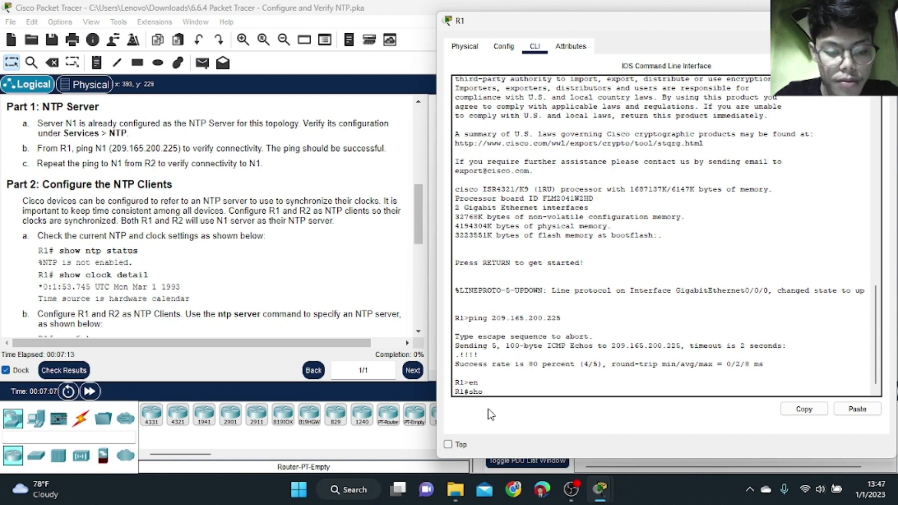
{"action": "type", "text": "w ntp"}
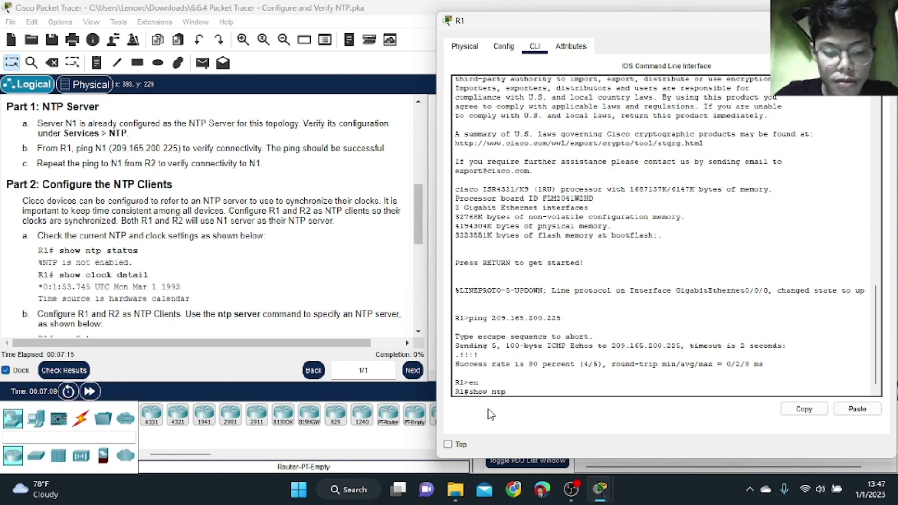
{"action": "type", "text": " status"}
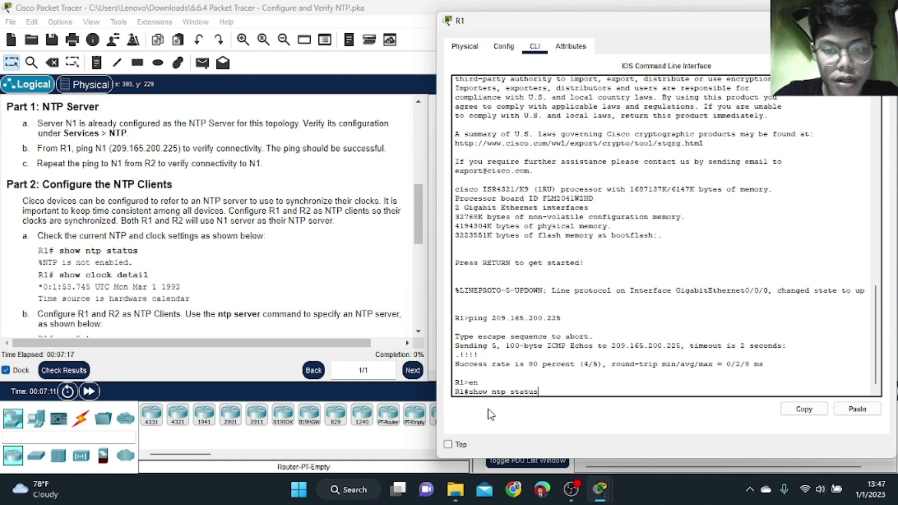
{"action": "key", "text": "Return"}
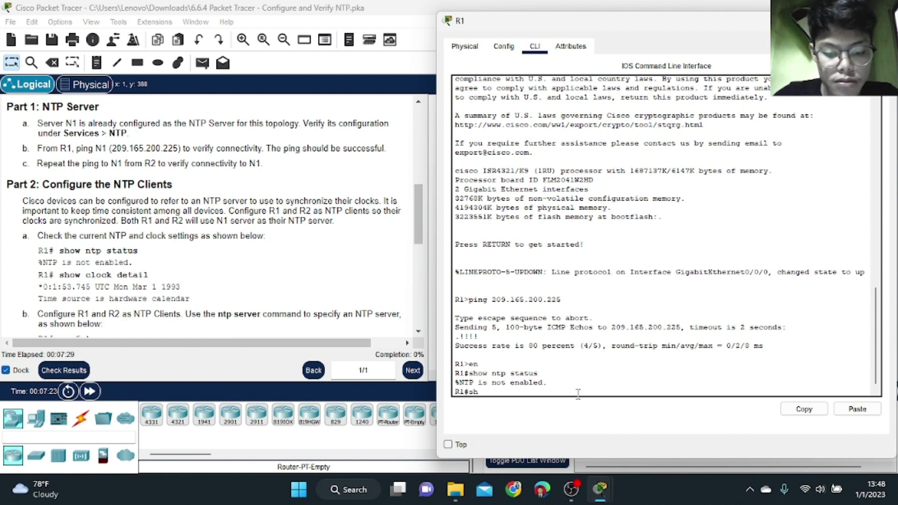
{"action": "type", "text": "ow clo"}
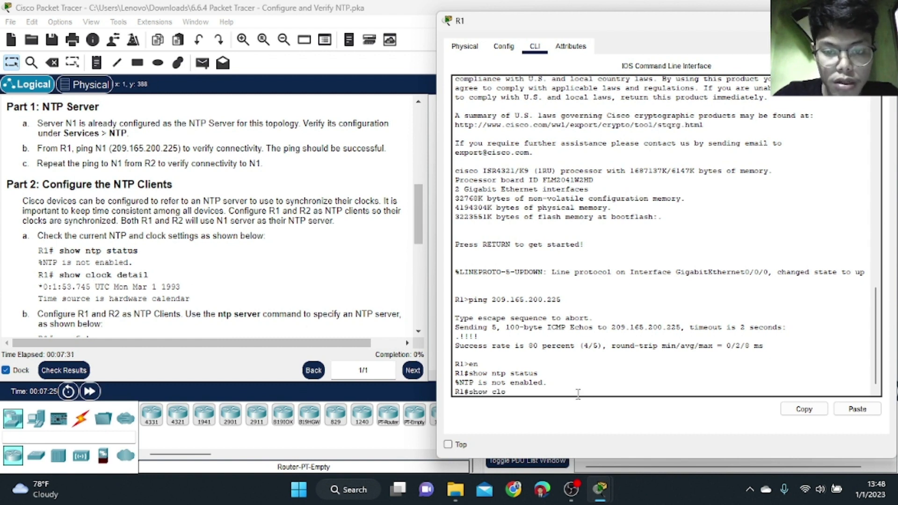
{"action": "type", "text": "detail"}
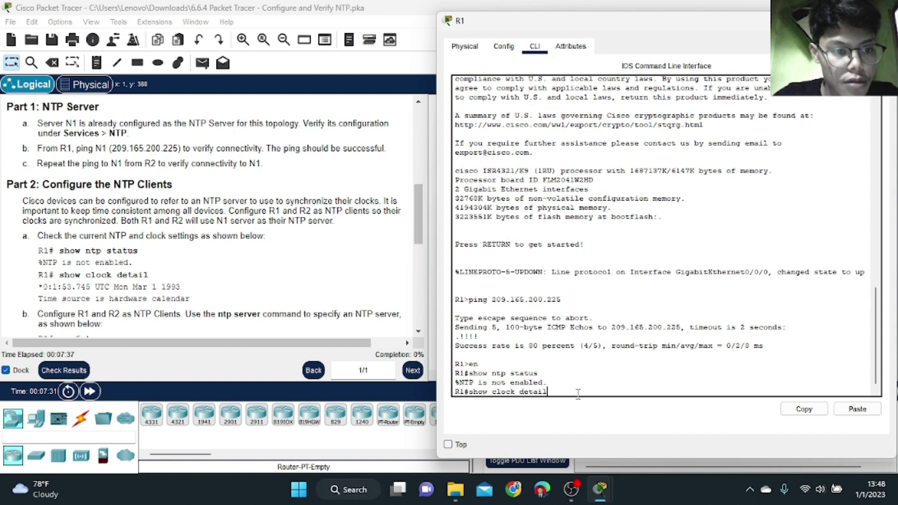
{"action": "key", "text": "Return"}
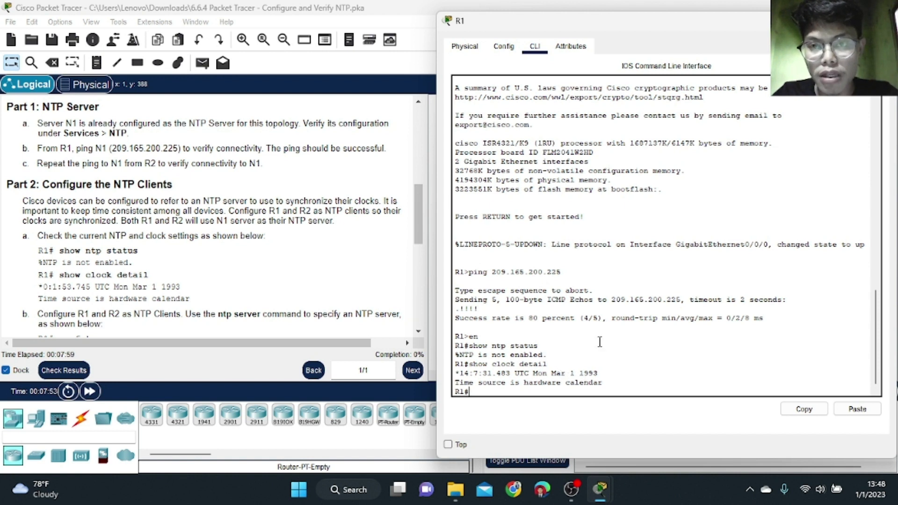
- Put R1's window away and check the date and time in server N1's NTP service
{"action": "left_click", "coordinate": [889, 20]}
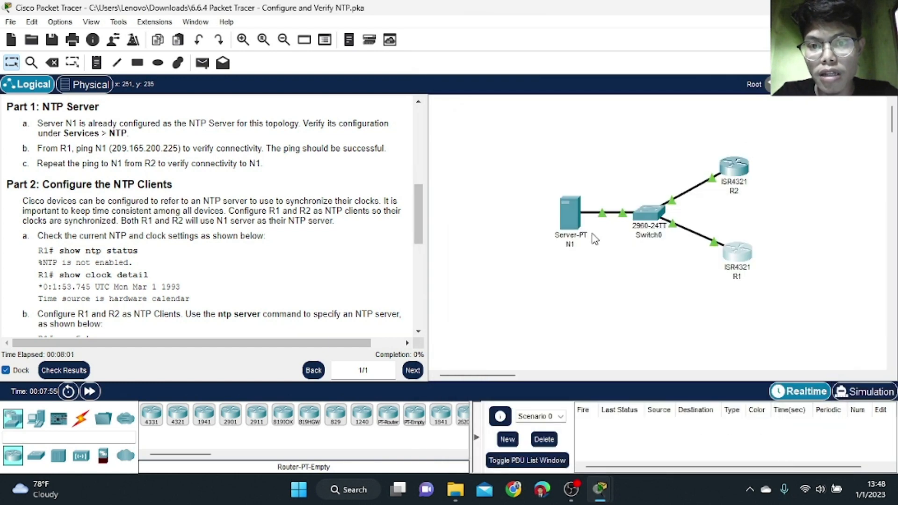
{"action": "left_click", "coordinate": [576, 215]}
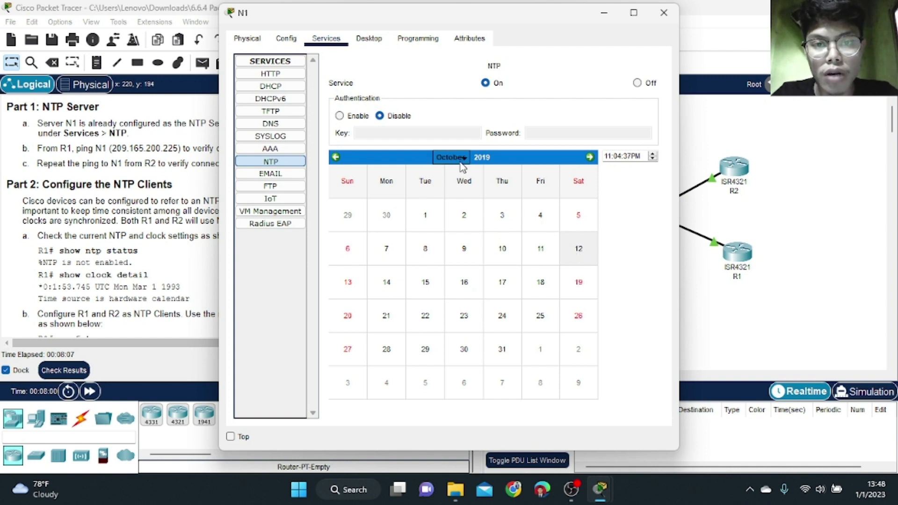
{"action": "left_click", "coordinate": [604, 12]}
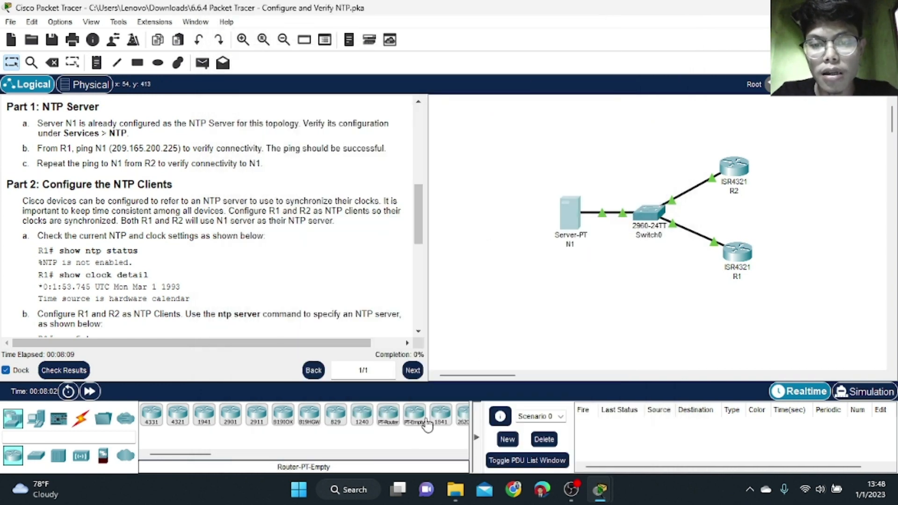
- Compare R1's NTP status and clock output with the Part 2 instructions, then put R1's window away
{"action": "left_click", "coordinate": [737, 254]}
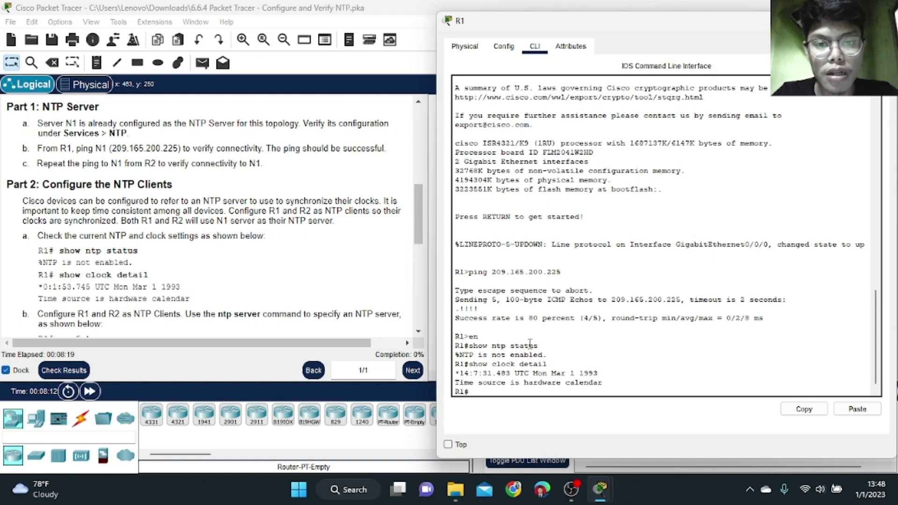
{"action": "scroll", "coordinate": [287, 203], "scroll_direction": "up", "scroll_amount": 3}
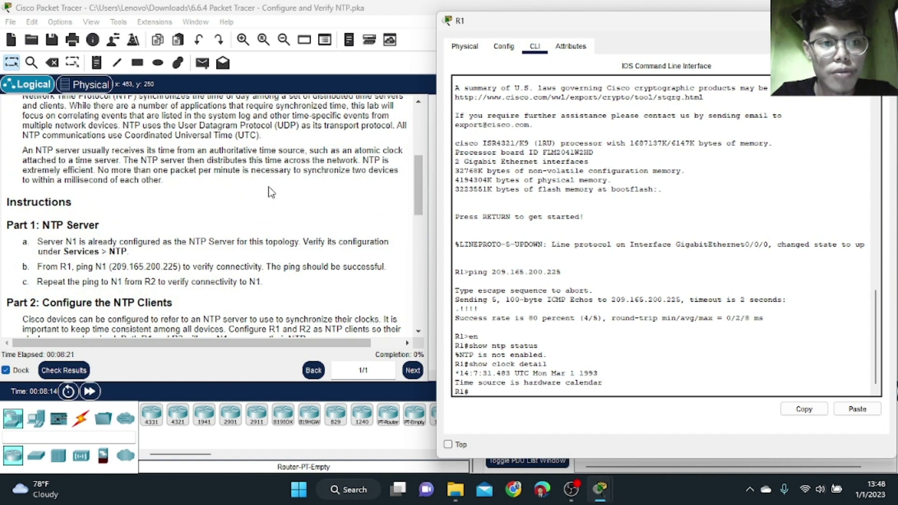
{"action": "scroll", "coordinate": [269, 194], "scroll_direction": "down", "scroll_amount": 1}
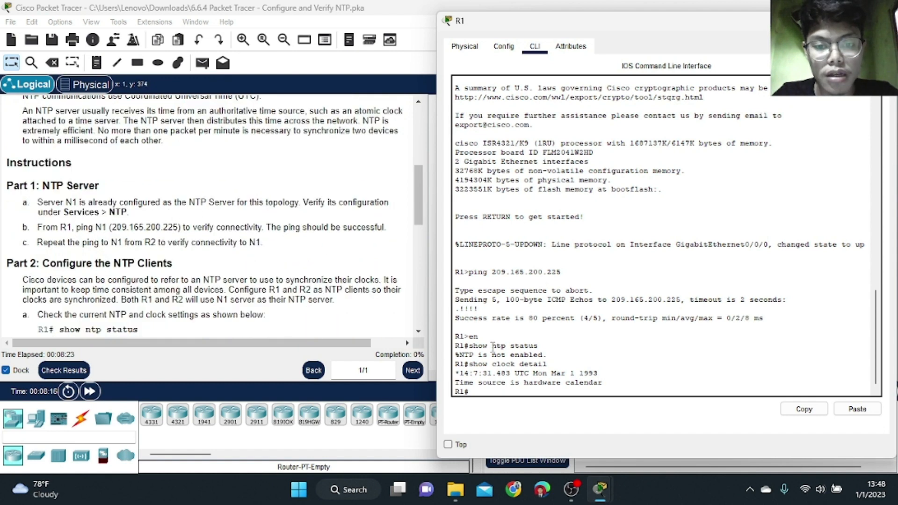
{"action": "scroll", "coordinate": [299, 273], "scroll_direction": "down", "scroll_amount": 2}
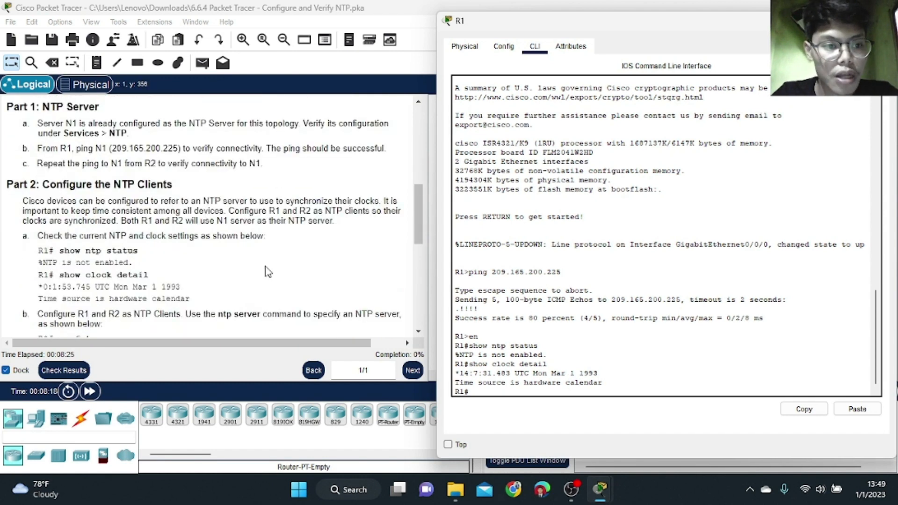
{"action": "scroll", "coordinate": [266, 270], "scroll_direction": "down", "scroll_amount": 1}
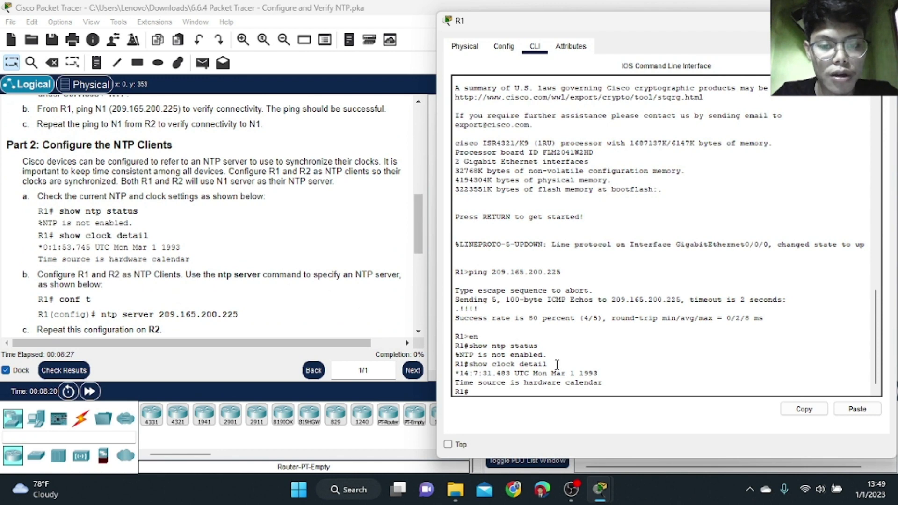
{"action": "left_click", "coordinate": [821, 20]}
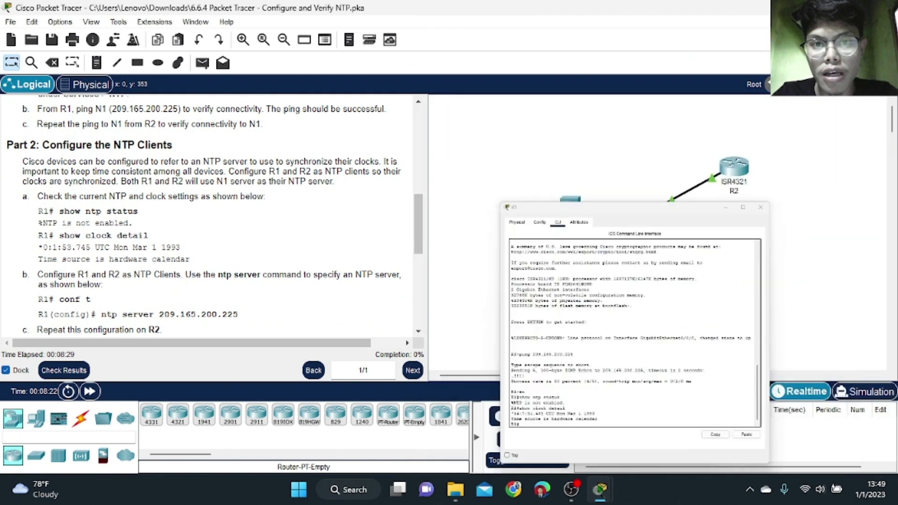
{"action": "left_click", "coordinate": [746, 253]}
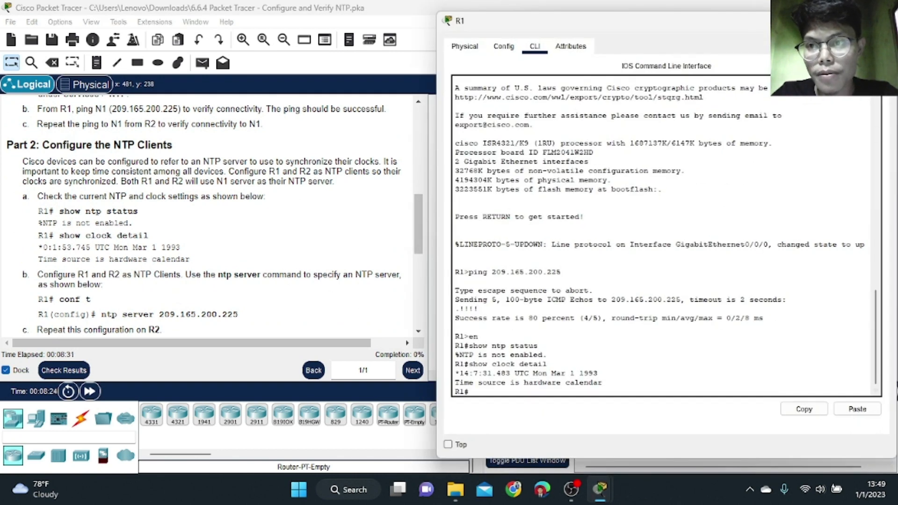
{"action": "left_click", "coordinate": [821, 21]}
- Enter privileged EXEC mode on router R2 and check its NTP state with show ntp status
{"action": "left_click", "coordinate": [743, 173]}
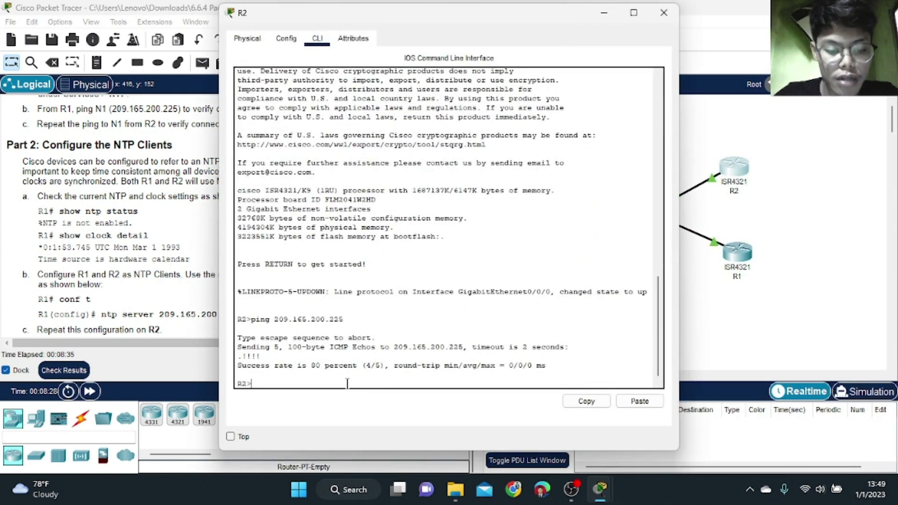
{"action": "type", "text": "en"}
{"action": "key", "text": "Return"}
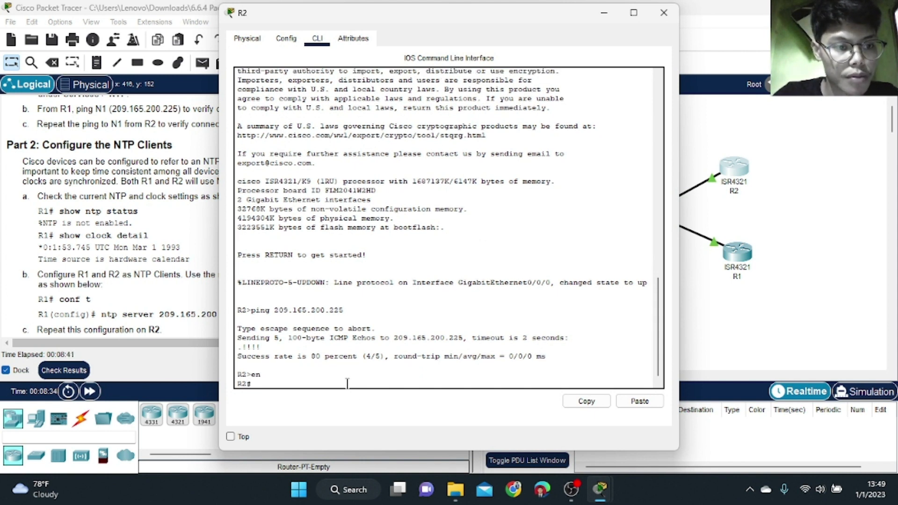
{"action": "type", "text": "show nt"}
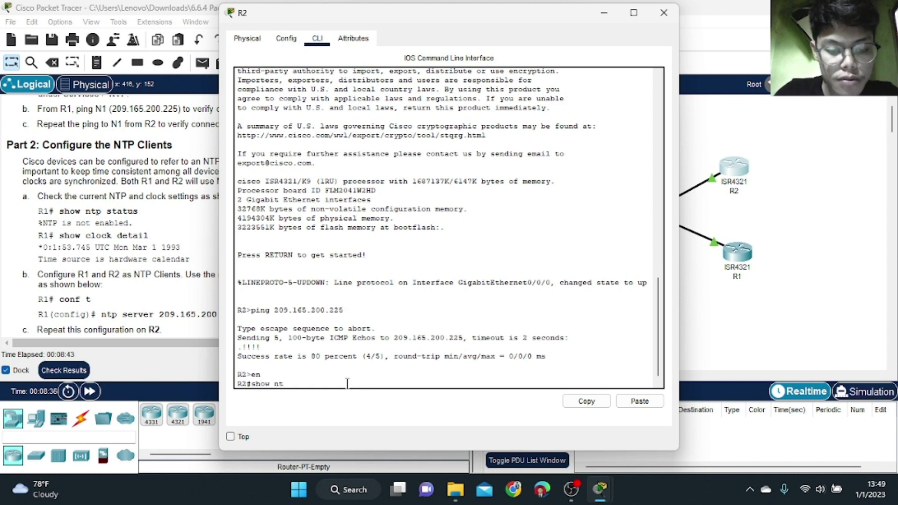
{"action": "type", "text": "p status"}
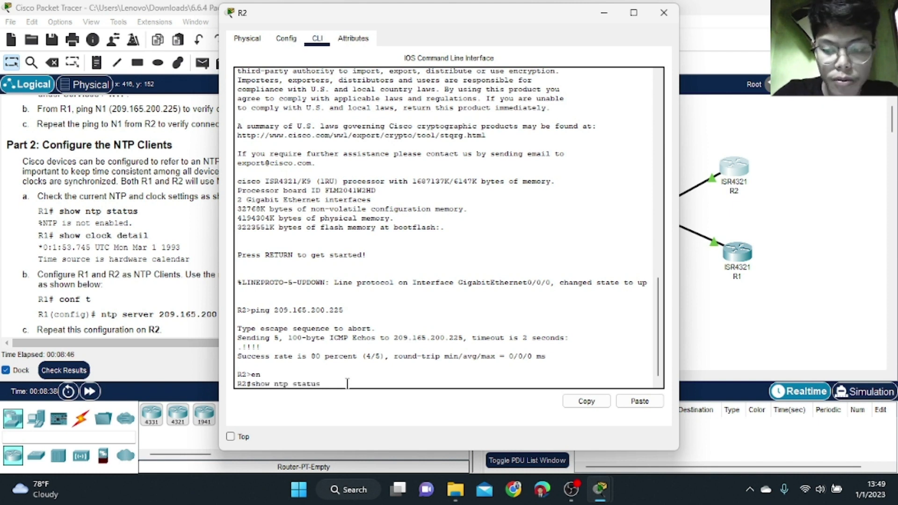
{"action": "key", "text": "Return"}
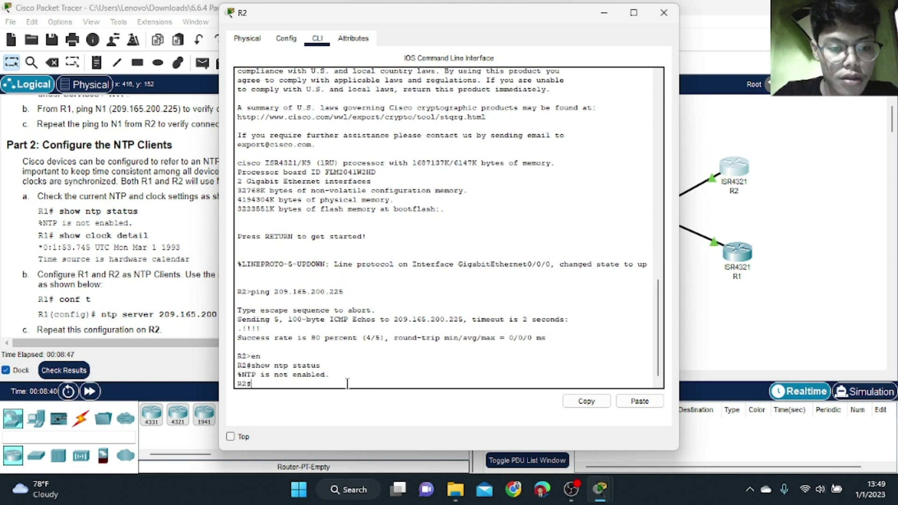
- Check R2's clock with show clock detail, review it beside the instructions, then put R2's window away
{"action": "type", "text": "s"}
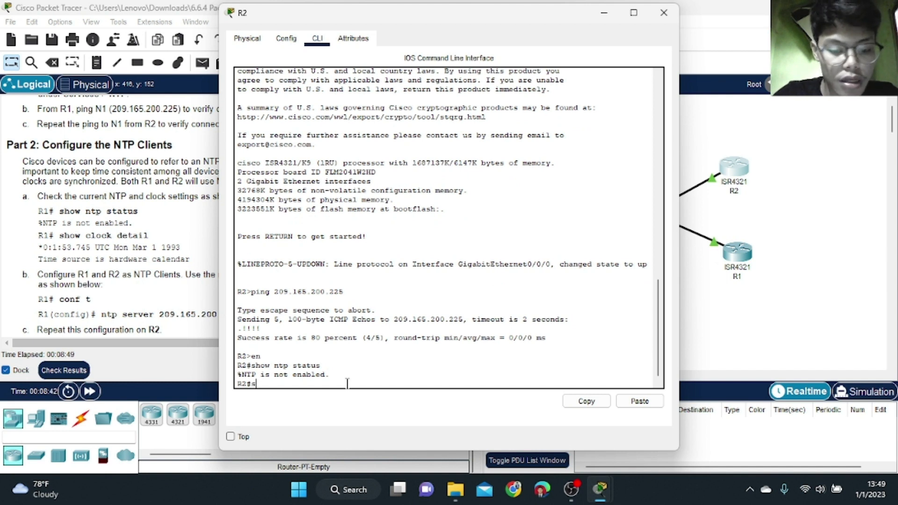
{"action": "type", "text": "how clo"}
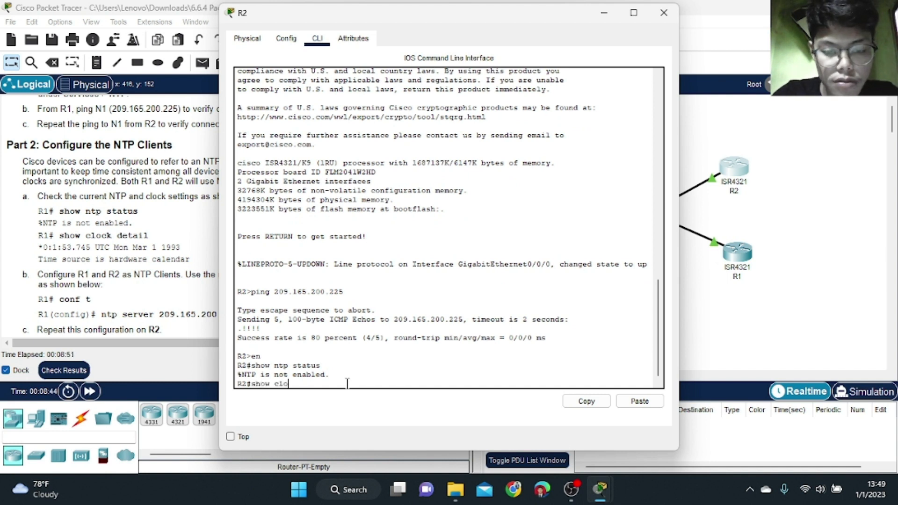
{"action": "type", "text": "ck det"}
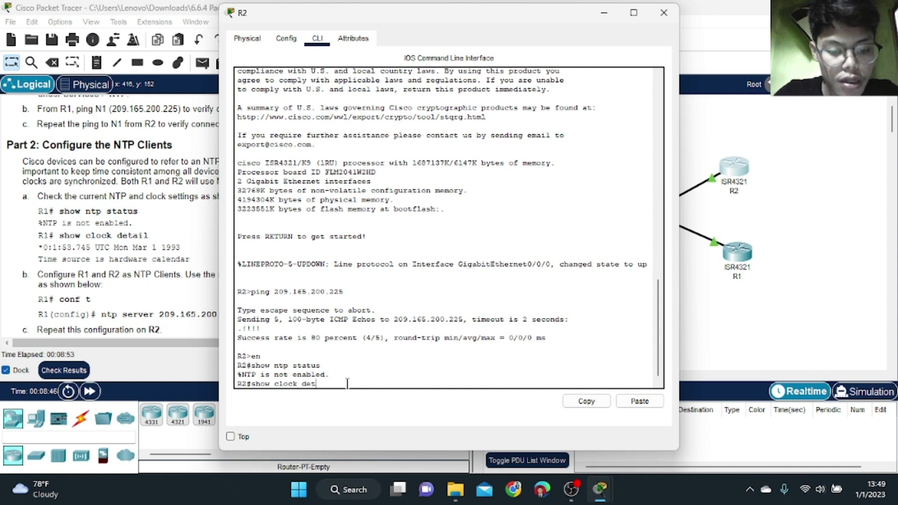
{"action": "type", "text": "ail"}
{"action": "key", "text": "Return"}
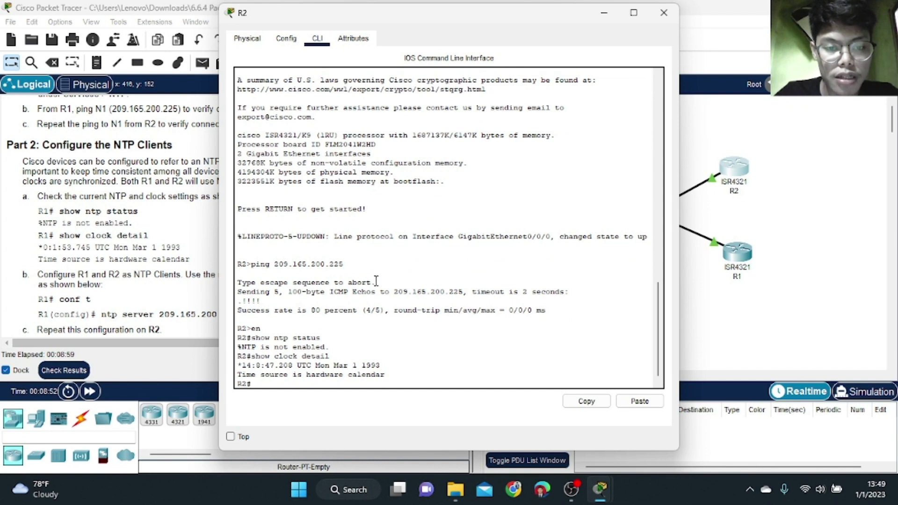
{"action": "left_click_drag", "start_coordinate": [521, 19], "coordinate": [617, 47]}
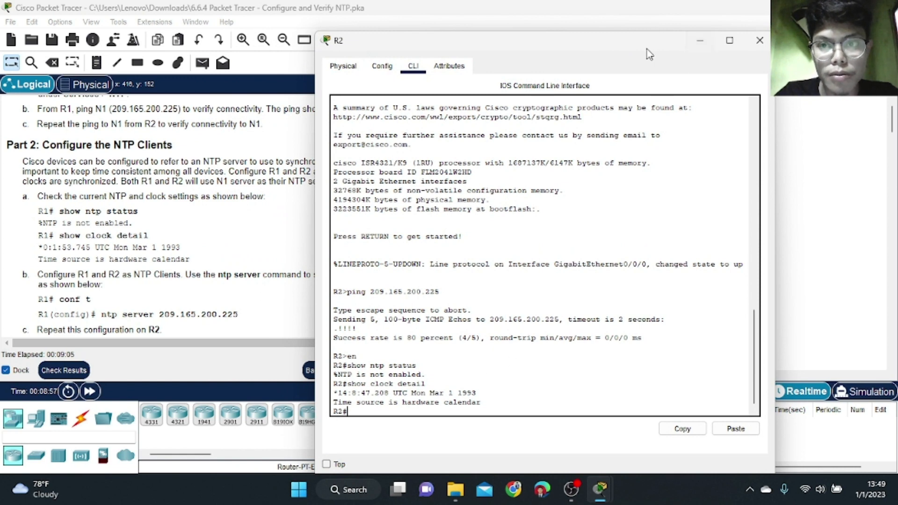
{"action": "left_click_drag", "start_coordinate": [648, 45], "coordinate": [679, 50]}
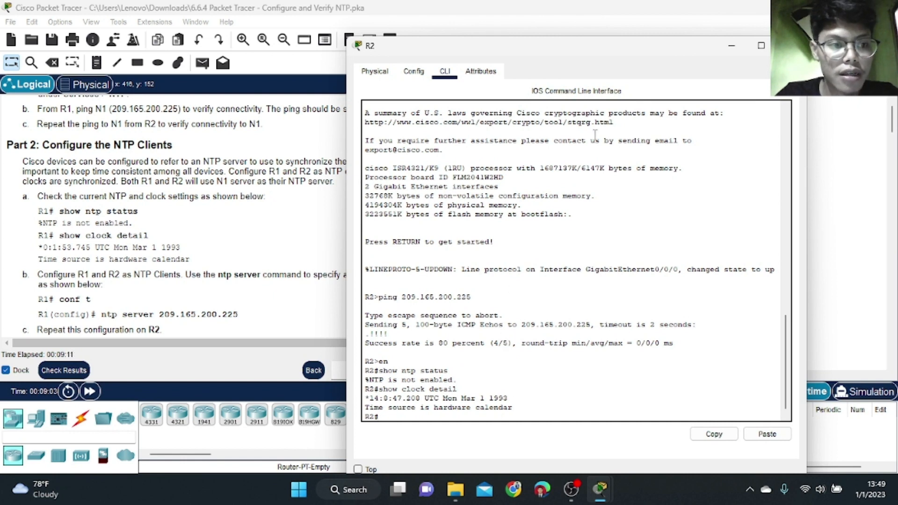
{"action": "left_click", "coordinate": [730, 46]}
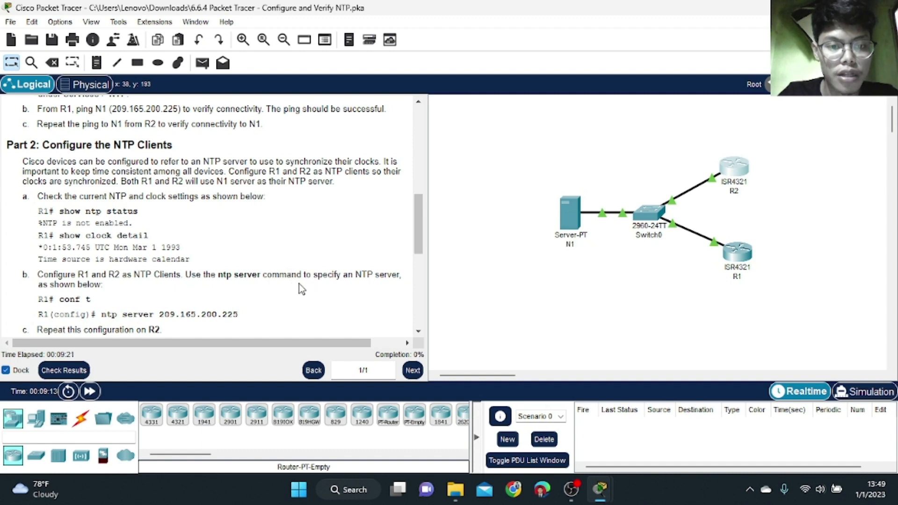
- Open router R1's command line and enter global configuration mode with conf t, following Part 2 of the instructions
{"action": "scroll", "coordinate": [316, 291], "scroll_direction": "down", "scroll_amount": 3}
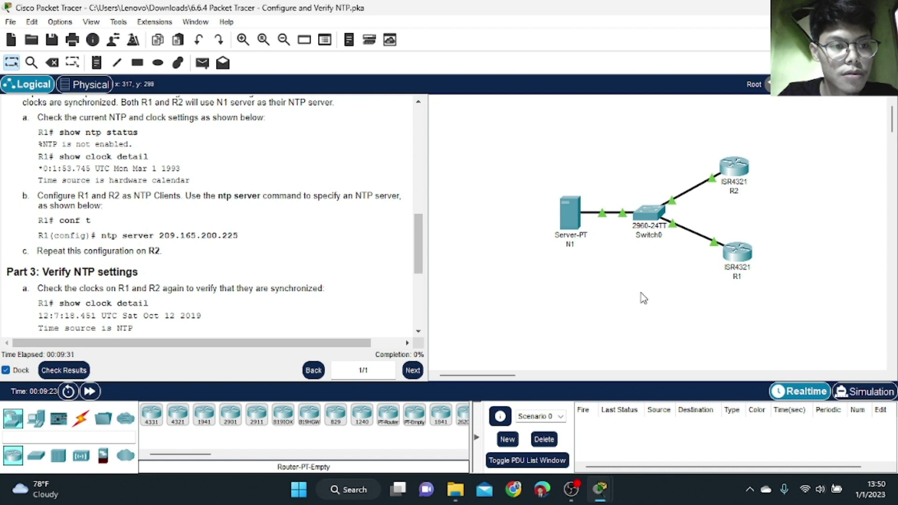
{"action": "left_click", "coordinate": [738, 259]}
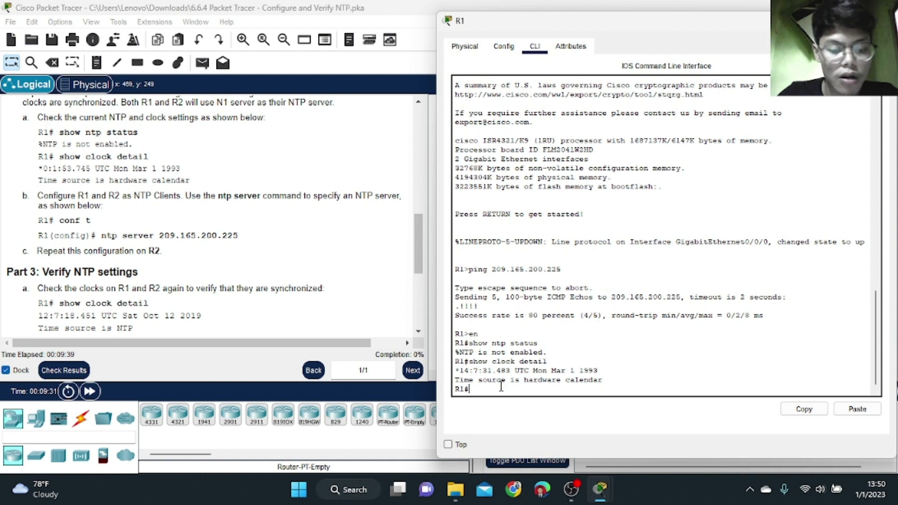
{"action": "type", "text": "conf t"}
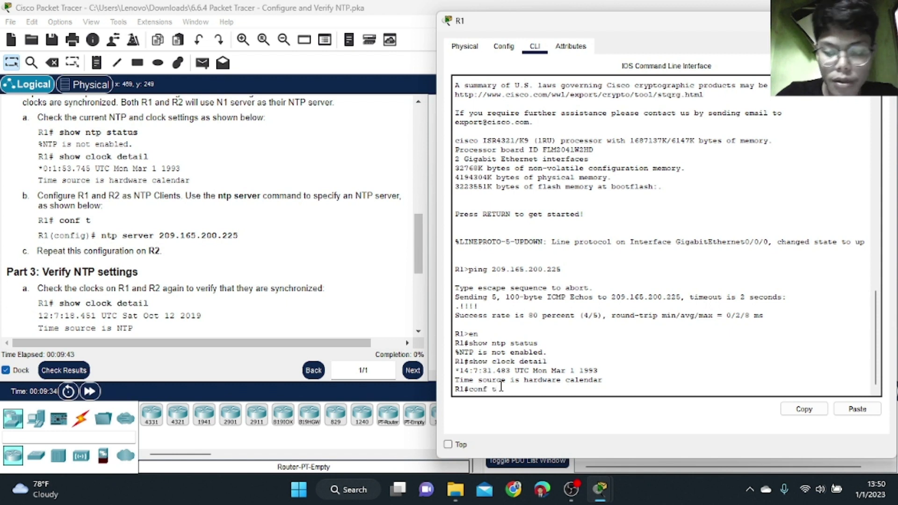
{"action": "key", "text": "Return"}
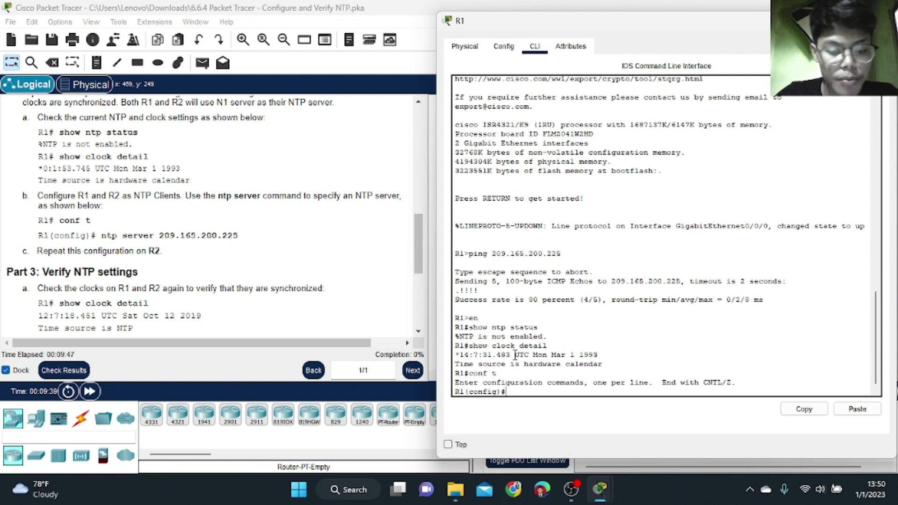
- Configure R1 as an NTP client with ntp server 209.165.200.225, and put R1's window away
{"action": "type", "text": "nt"}
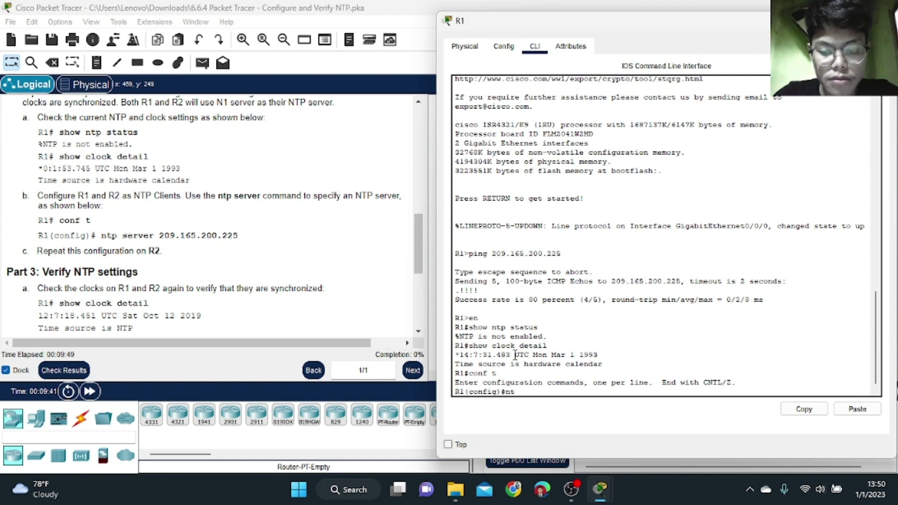
{"action": "type", "text": "p server"}
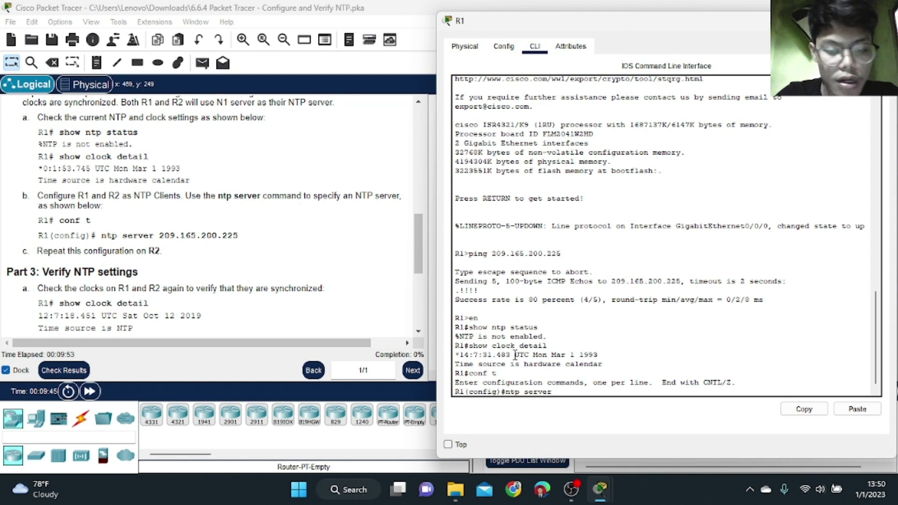
{"action": "type", "text": " 209"}
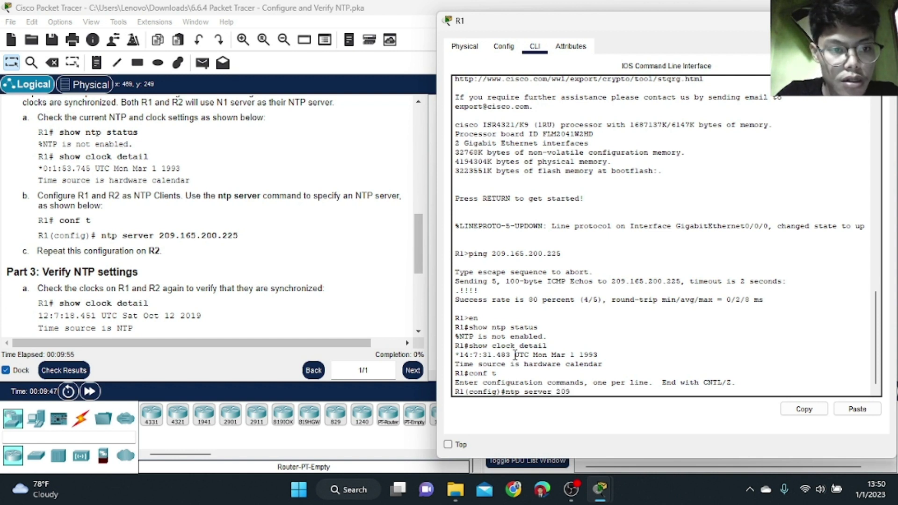
{"action": "type", "text": ".16"}
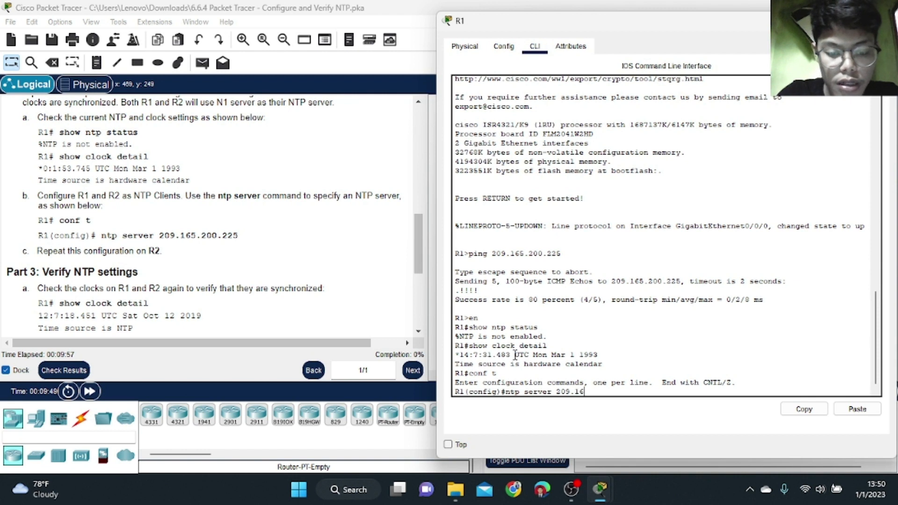
{"action": "type", "text": "5.200.225"}
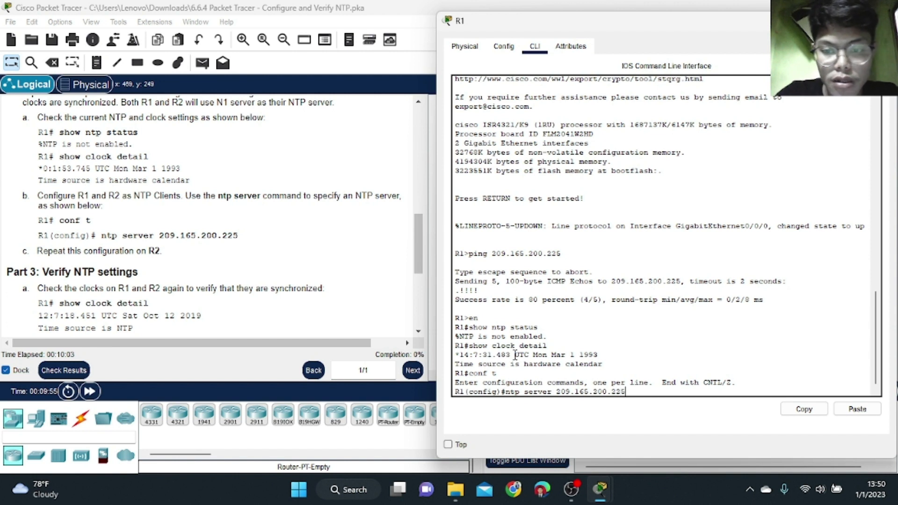
{"action": "key", "text": "Return"}
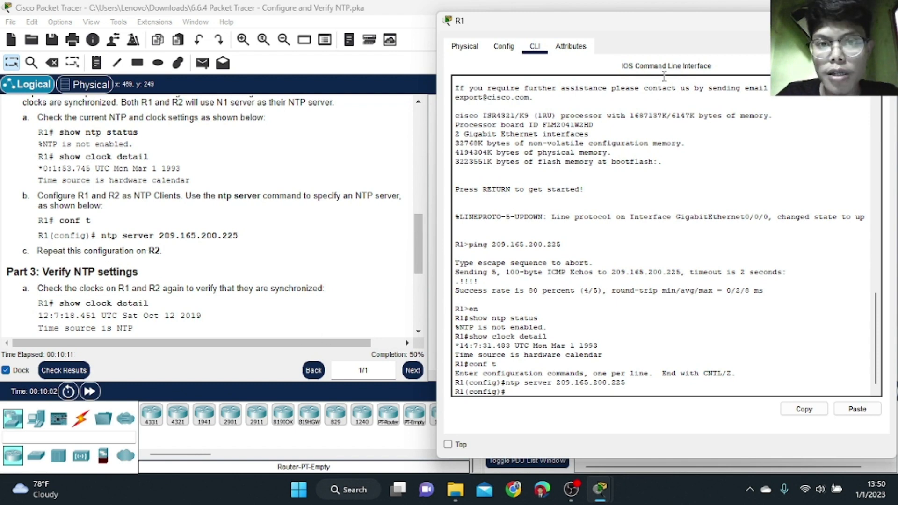
{"action": "left_click", "coordinate": [822, 20]}
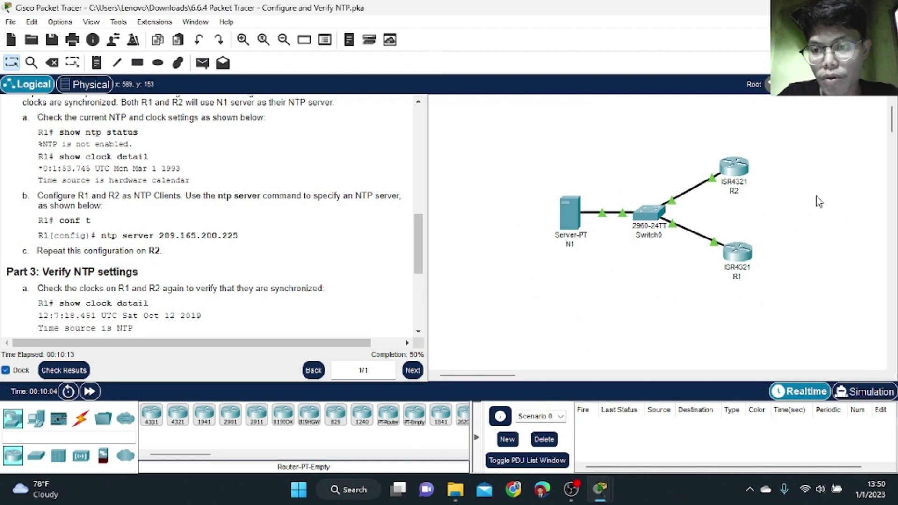
- Open router R2's command line and enter global configuration mode with conf t
{"action": "left_click", "coordinate": [734, 166]}
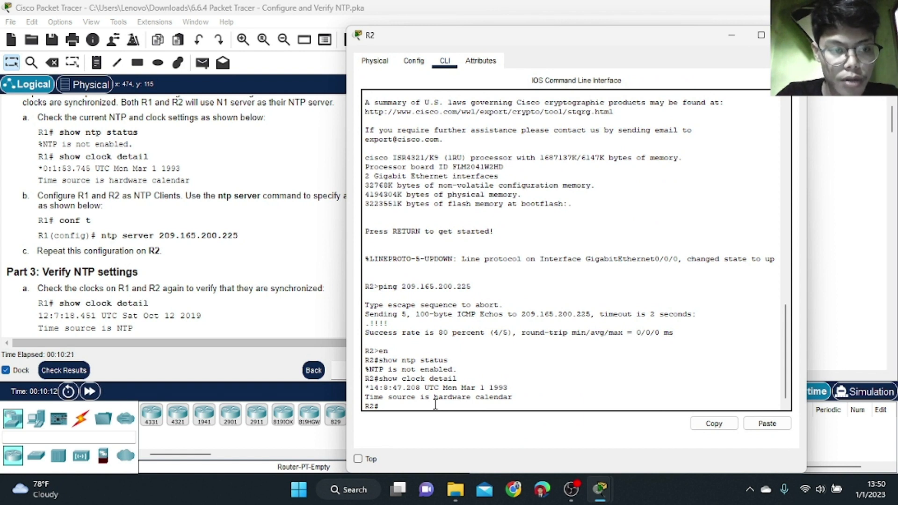
{"action": "type", "text": "ter"}
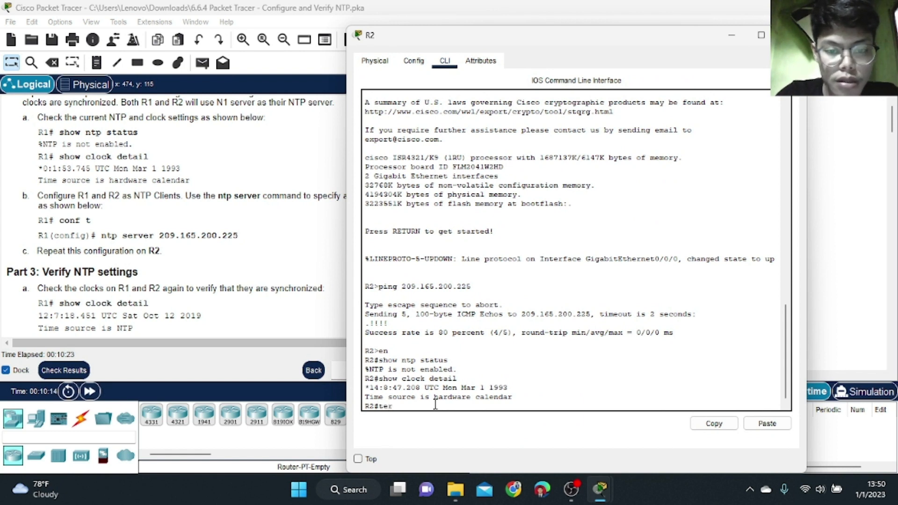
{"action": "type", "text": "m"}
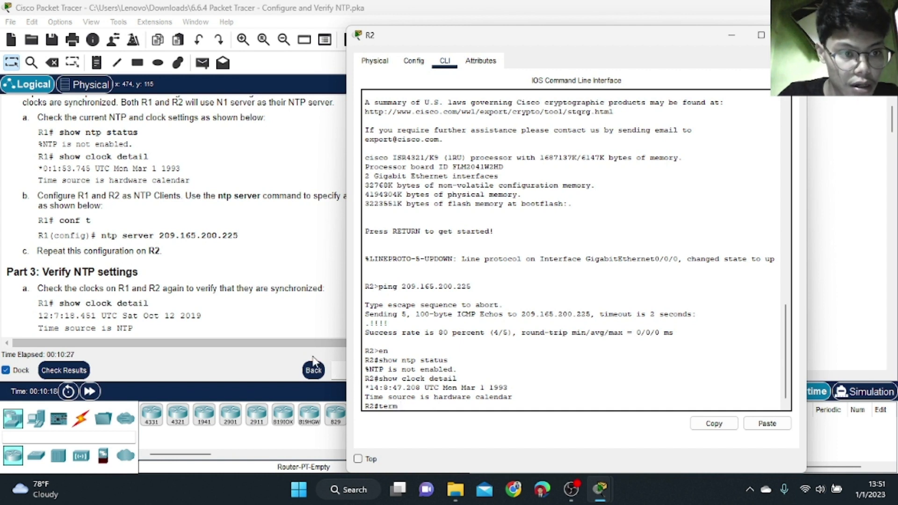
{"action": "key", "text": "Return"}
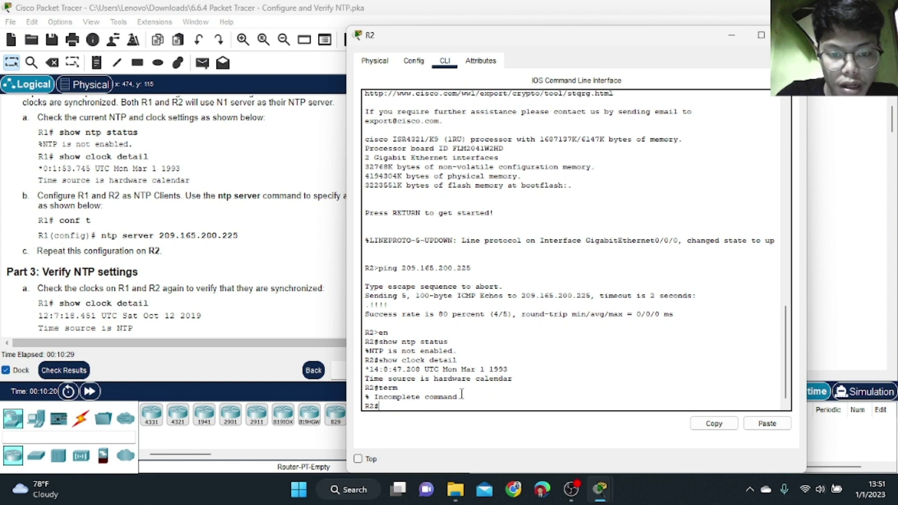
{"action": "type", "text": "conf"}
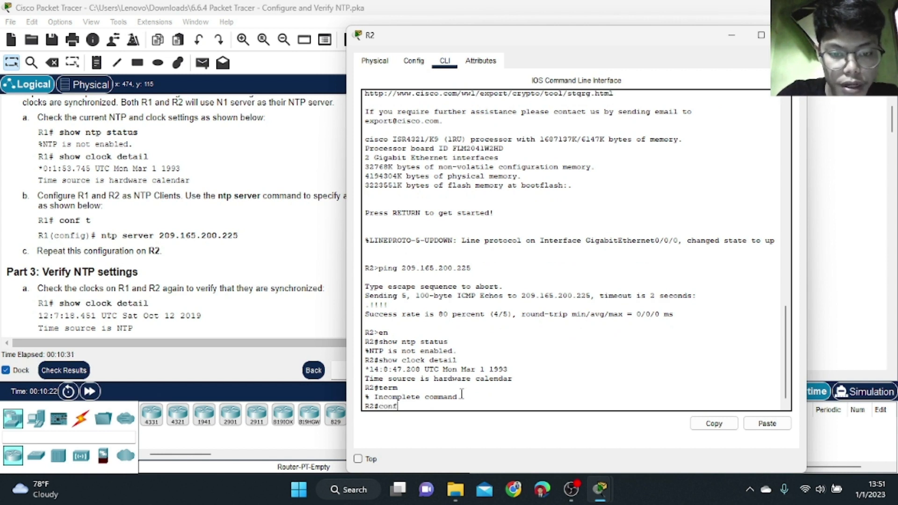
{"action": "type", "text": " t"}
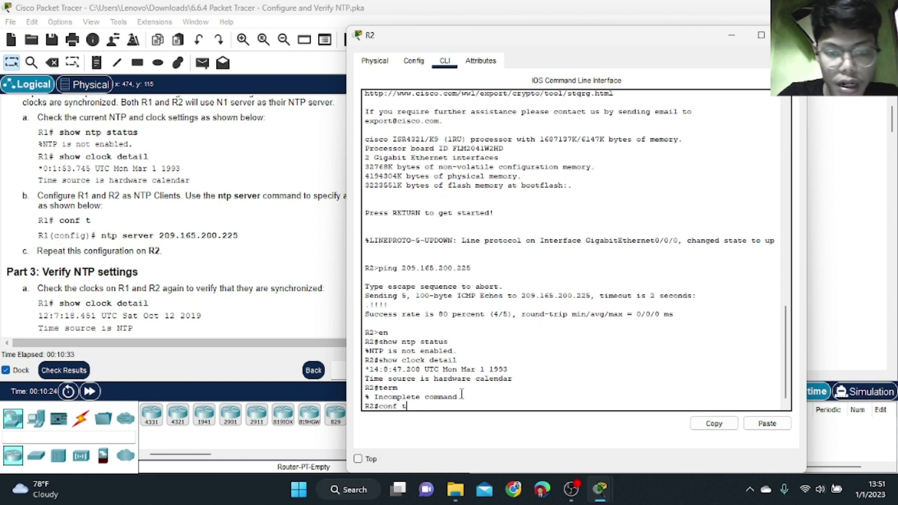
{"action": "key", "text": "Return"}
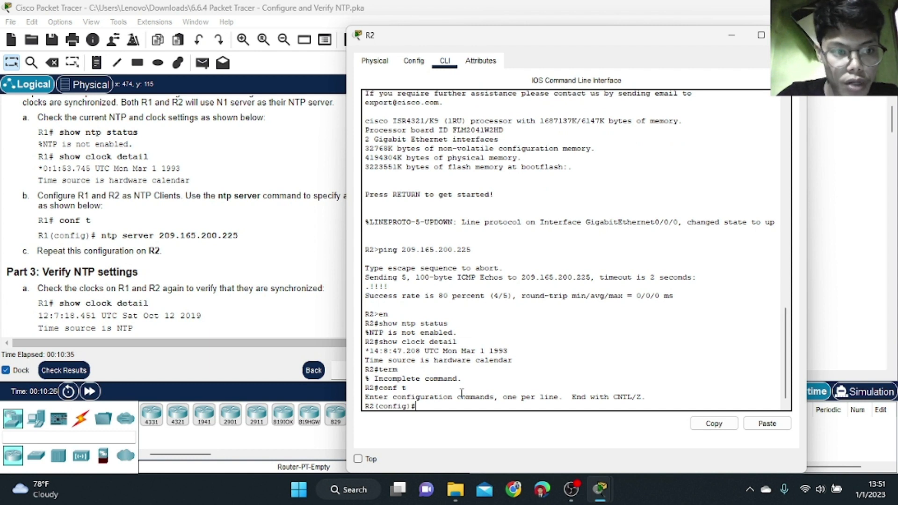
- Configure R2 as an NTP client with ntp server 209.165.200.225, and put R2's window away
{"action": "type", "text": "ntp"}
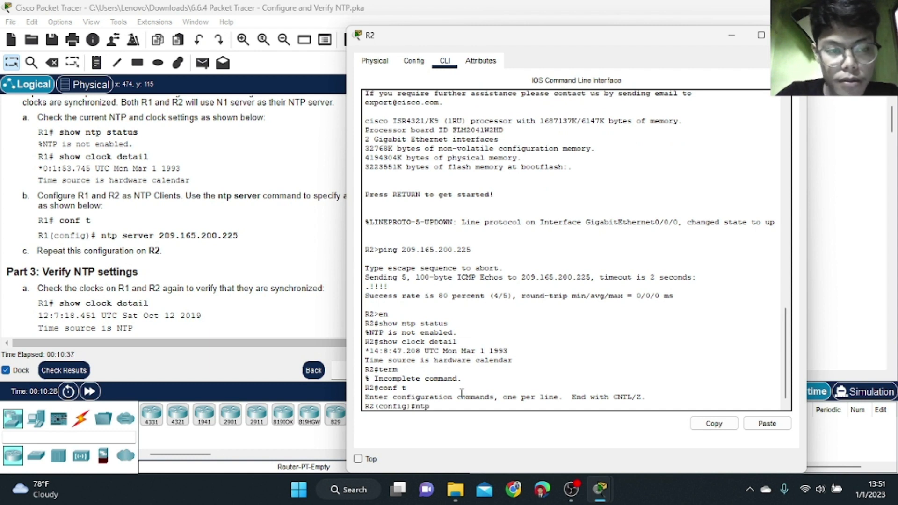
{"action": "type", "text": " ser"}
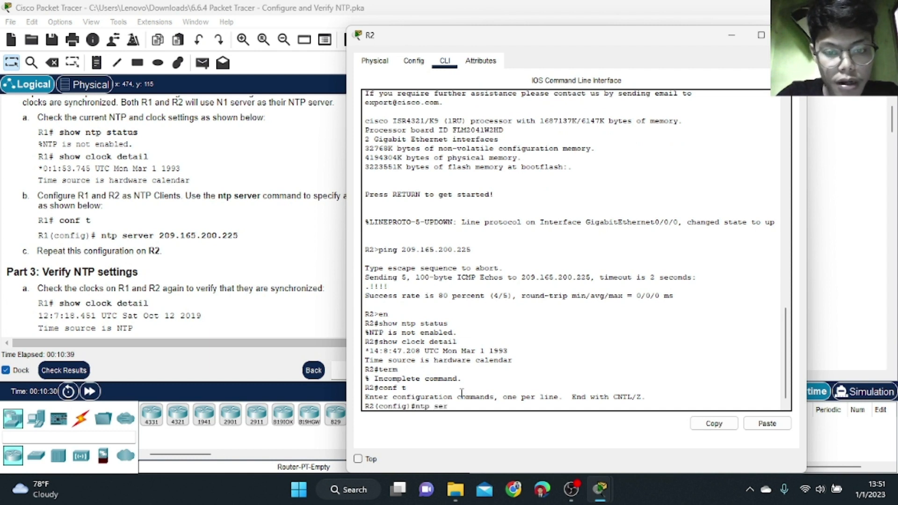
{"action": "type", "text": "ver 2"}
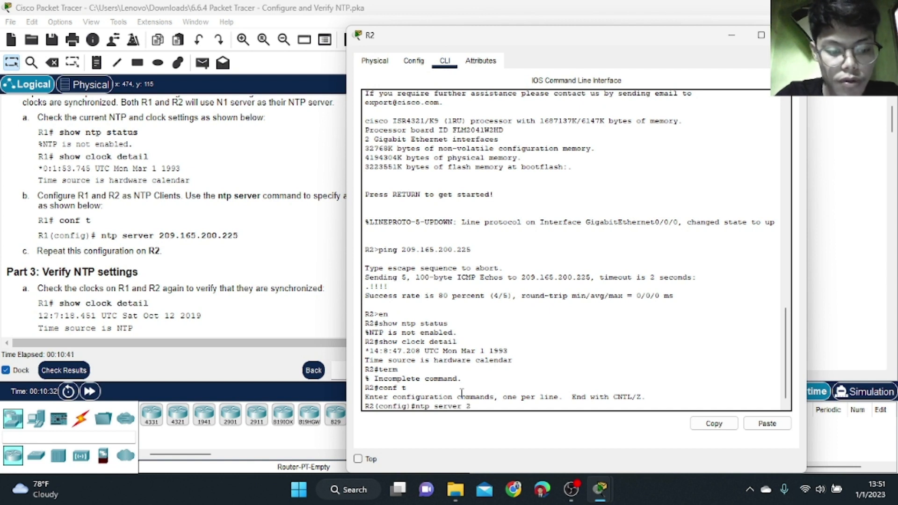
{"action": "type", "text": "09."}
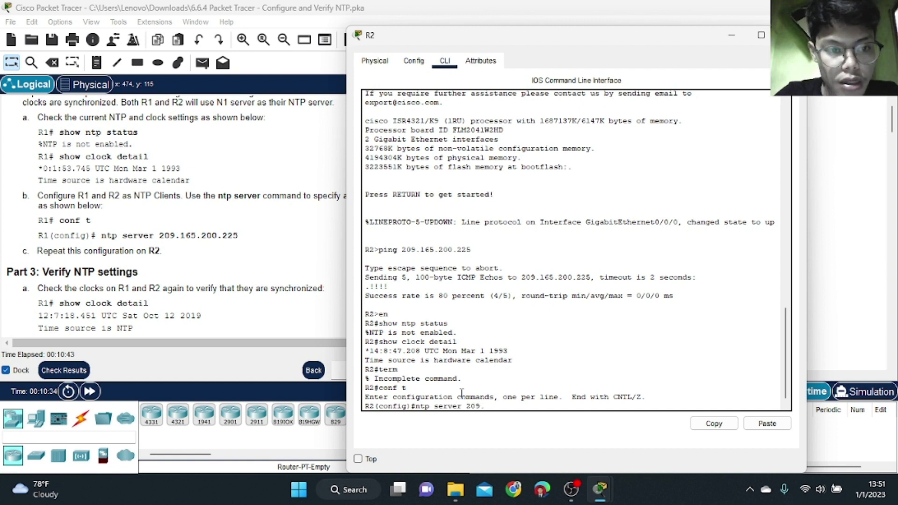
{"action": "type", "text": "165."}
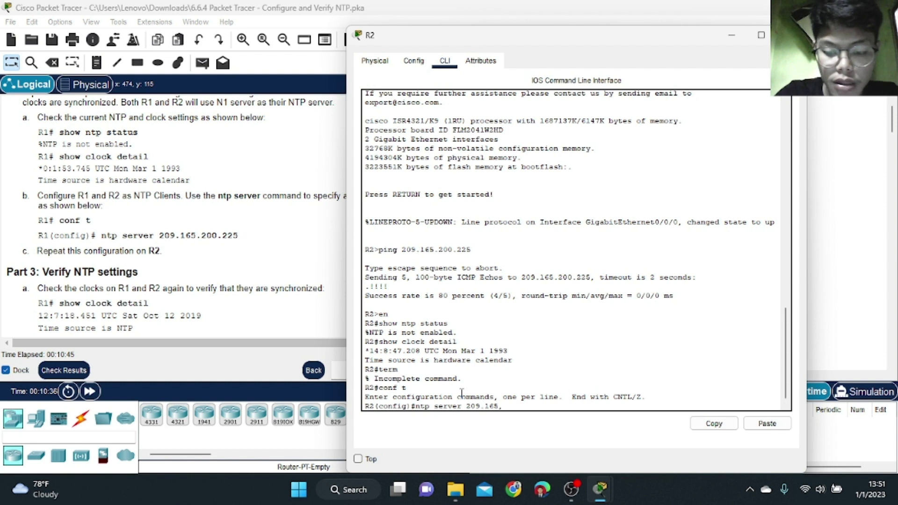
{"action": "type", "text": "2"}
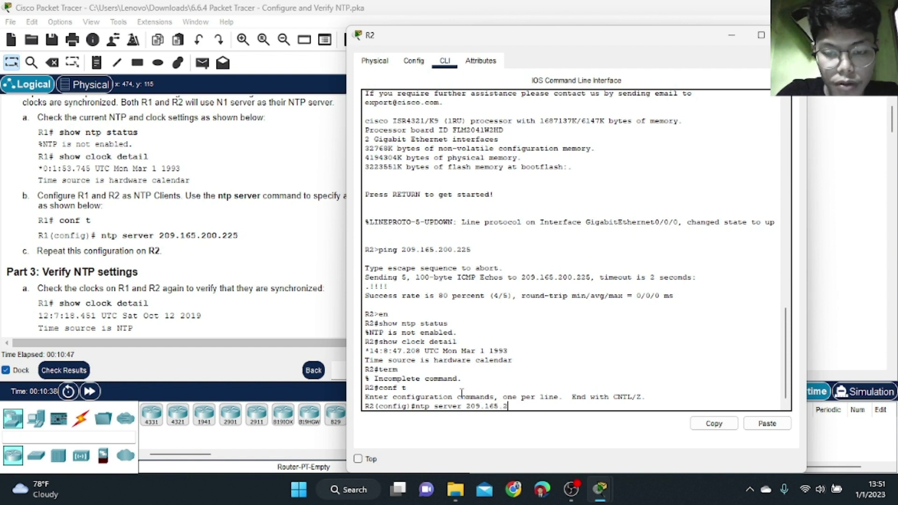
{"action": "type", "text": "00.225"}
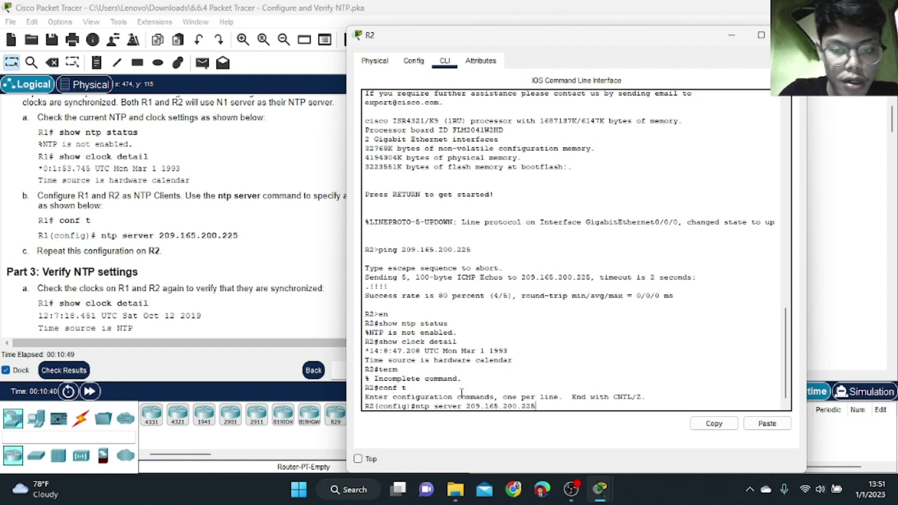
{"action": "key", "text": "Return"}
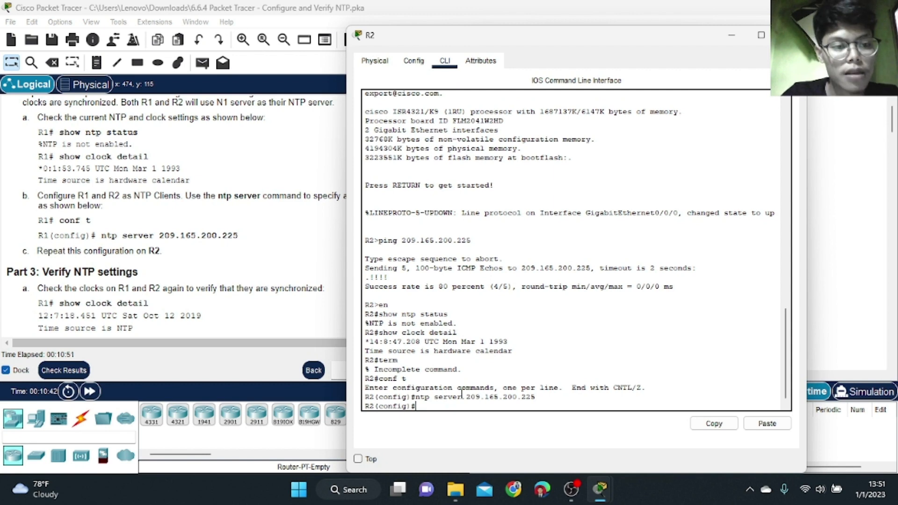
{"action": "left_click", "coordinate": [730, 30]}
- Following Part 3, leave configuration mode on R1 and check its clock with show clock detail, then put R1's window away
{"action": "scroll", "coordinate": [130, 251], "scroll_direction": "down", "scroll_amount": 4}
{"action": "scroll", "coordinate": [130, 251], "scroll_direction": "down", "scroll_amount": 1}
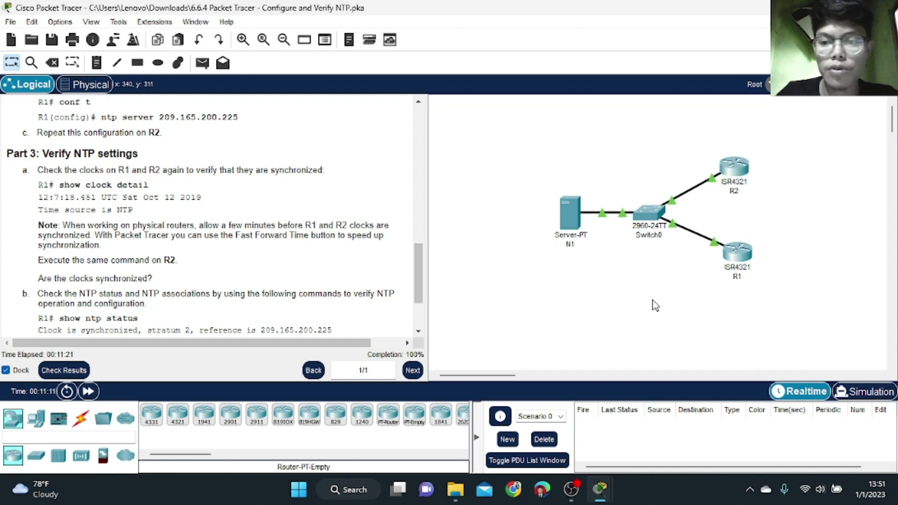
{"action": "left_click", "coordinate": [736, 257]}
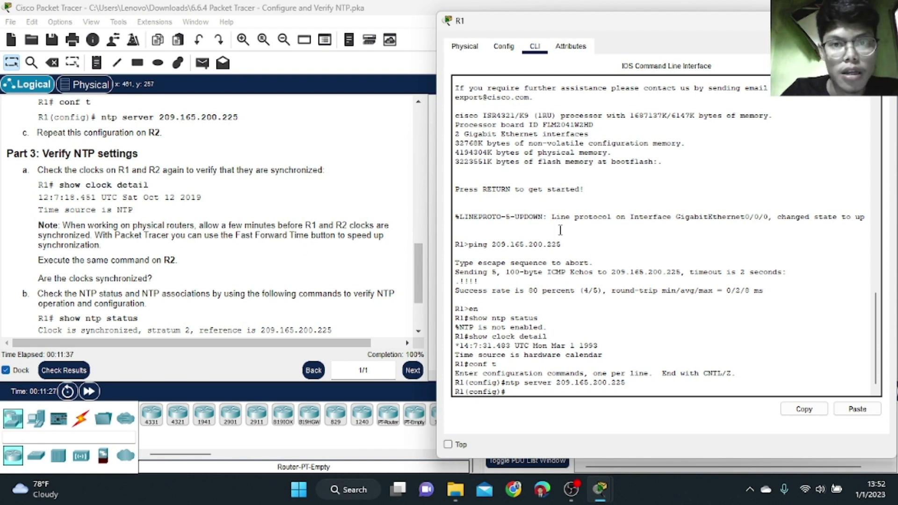
{"action": "scroll", "coordinate": [565, 323], "scroll_direction": "down", "scroll_amount": 1}
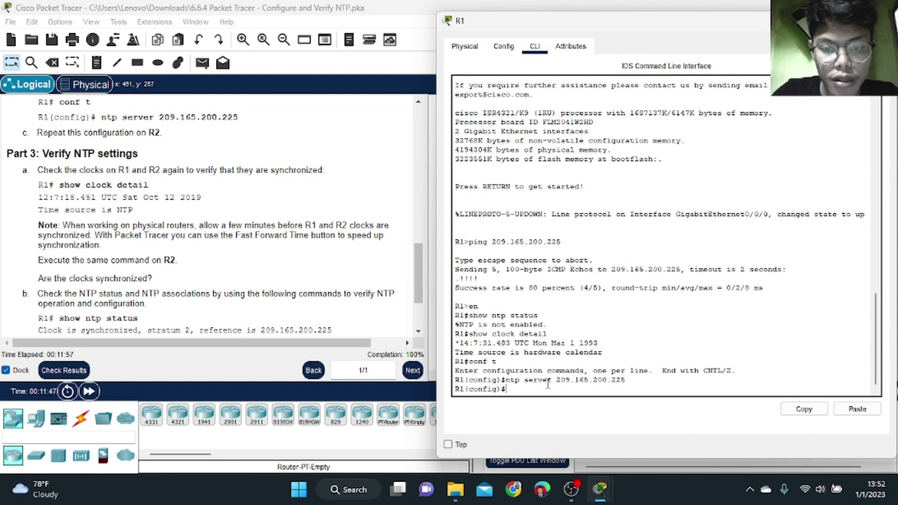
{"action": "type", "text": "end"}
{"action": "key", "text": "Return"}
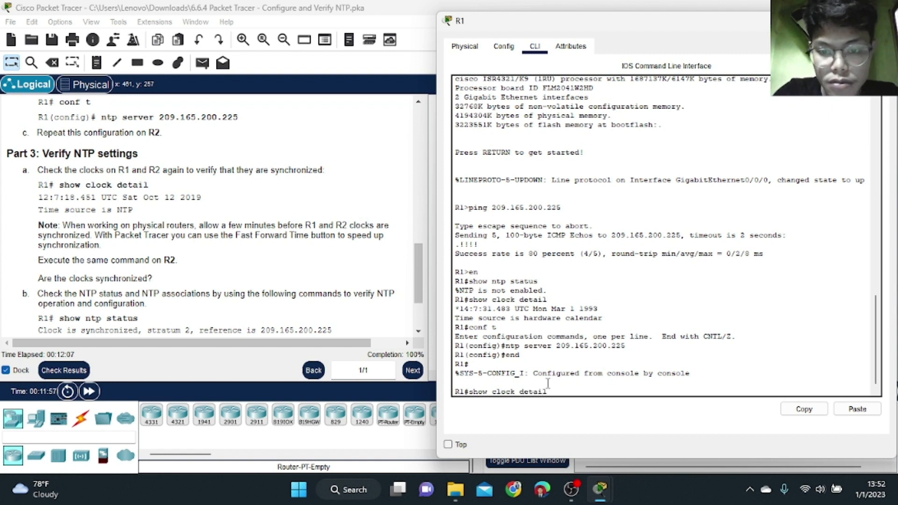
{"action": "key", "text": "Return"}
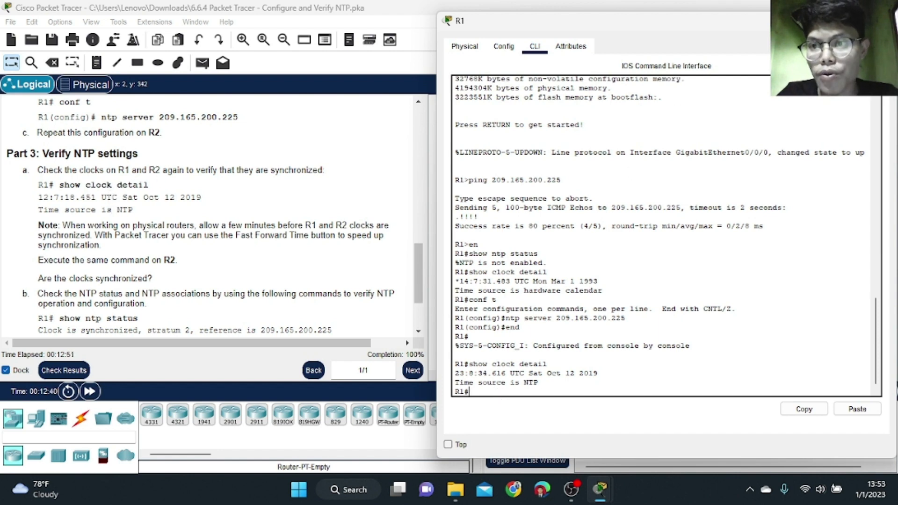
{"action": "left_click", "coordinate": [883, 21]}
- Open R2's command line, leave configuration mode with end, and check its clock with show clock detail
{"action": "left_click", "coordinate": [740, 183]}
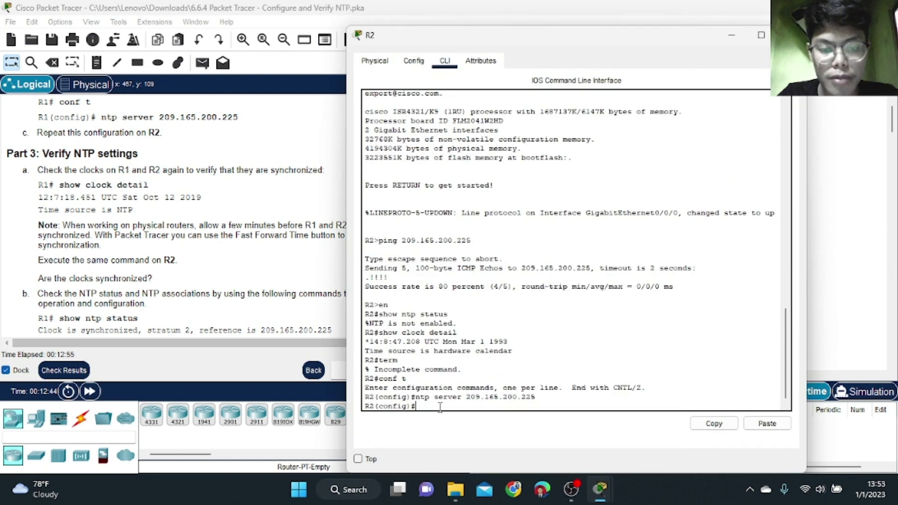
{"action": "type", "text": "end"}
{"action": "key", "text": "Return"}
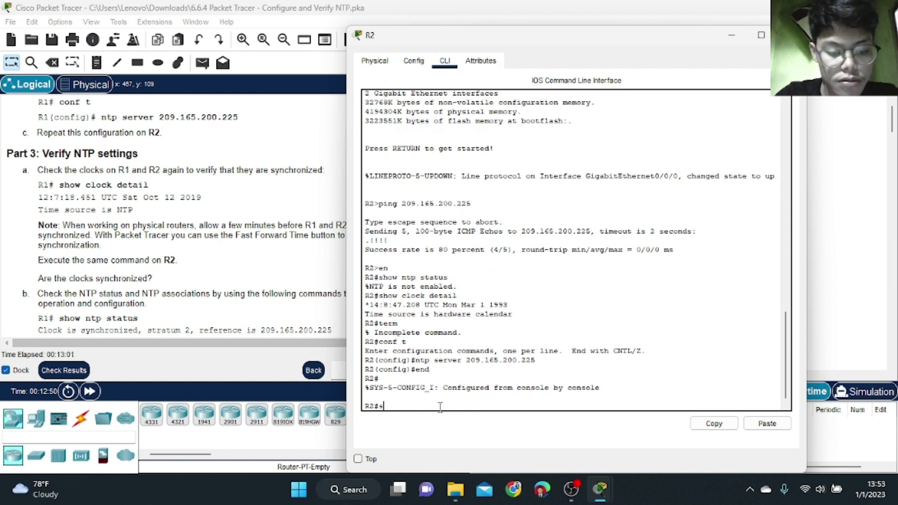
{"action": "type", "text": "show cloc"}
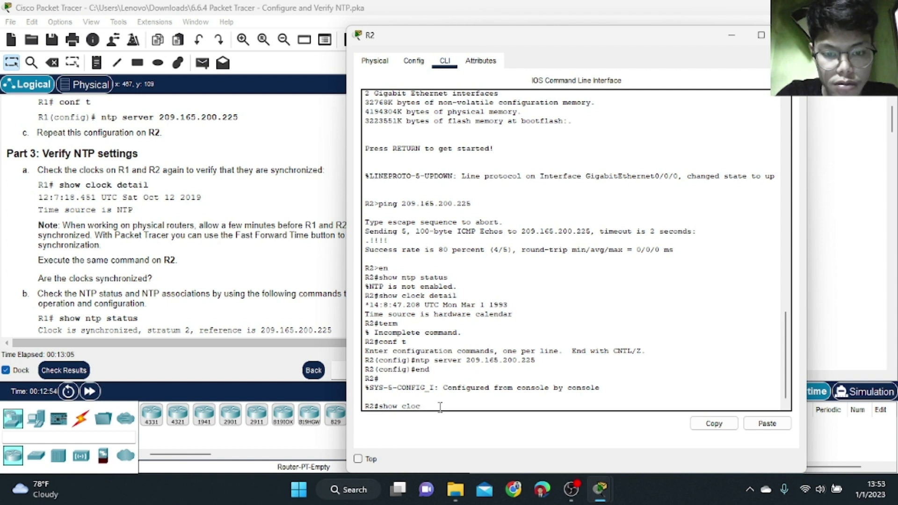
{"action": "type", "text": "k de"}
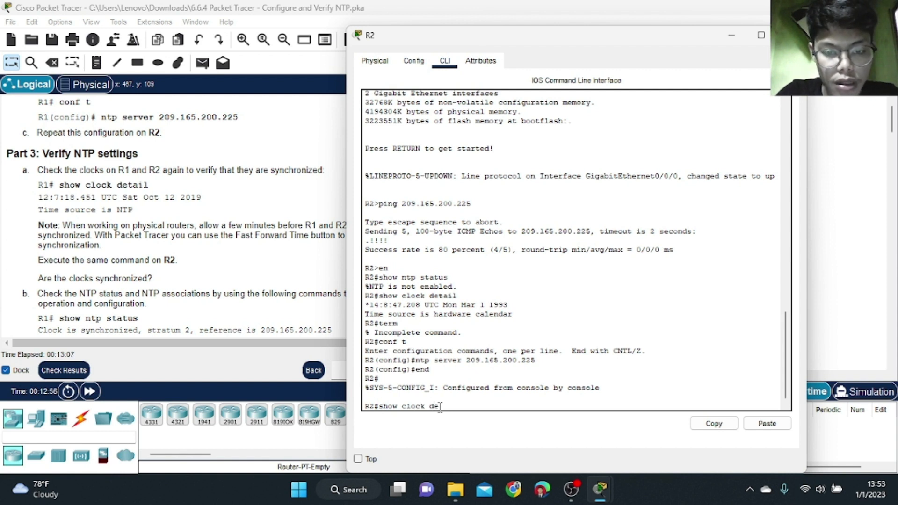
{"action": "type", "text": "tail"}
{"action": "key", "text": "Return"}
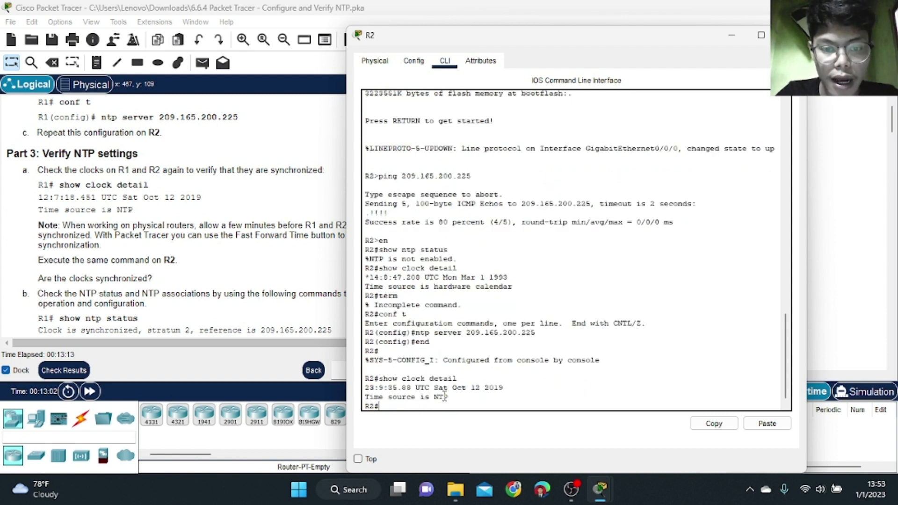
- Move R2's window off the topology, check the date and time in N1's NTP service, and return to the main window
{"action": "left_click_drag", "start_coordinate": [514, 38], "coordinate": [590, 66]}
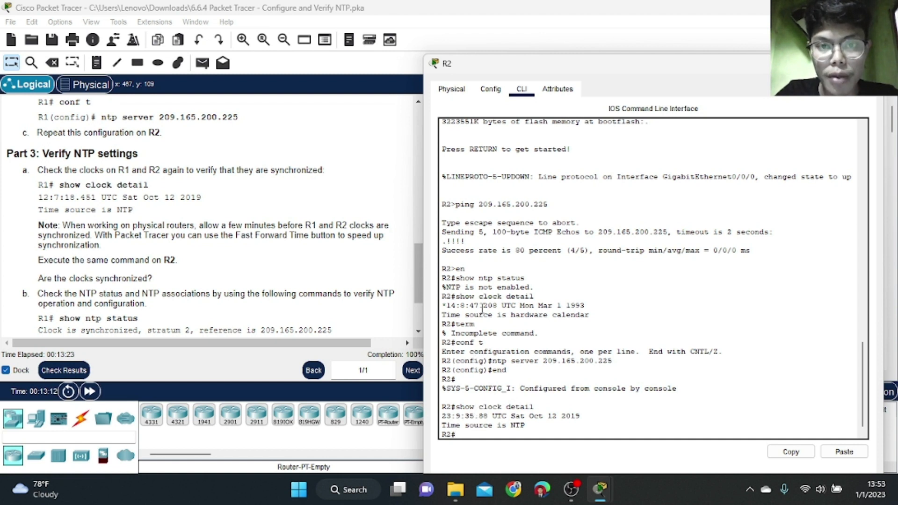
{"action": "left_click_drag", "start_coordinate": [583, 70], "coordinate": [313, 220]}
{"action": "left_click_drag", "start_coordinate": [452, 203], "coordinate": [446, 240]}
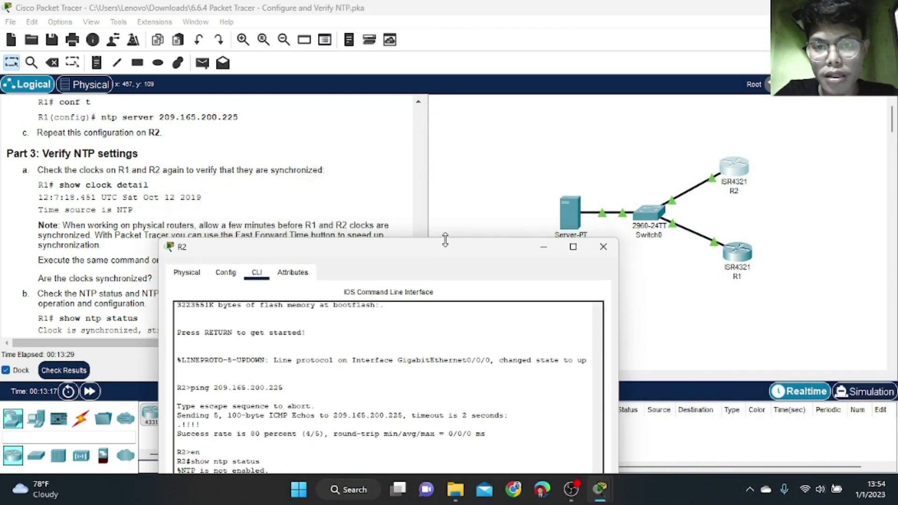
{"action": "left_click", "coordinate": [568, 213]}
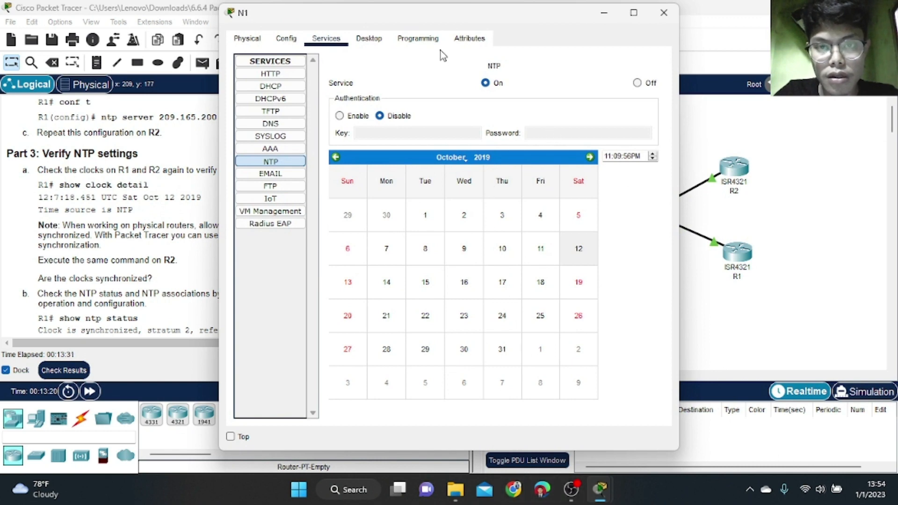
{"action": "left_click_drag", "start_coordinate": [428, 13], "coordinate": [321, 21]}
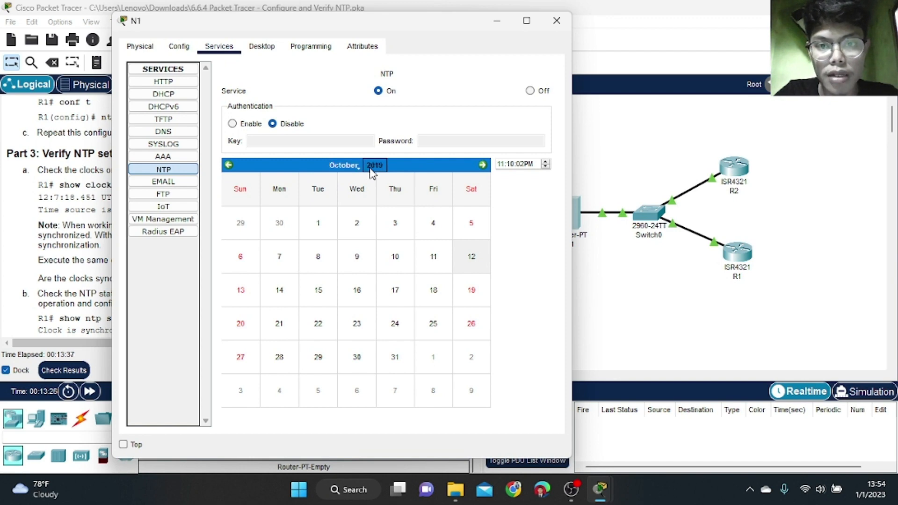
{"action": "mouse_move", "coordinate": [600, 486]}
{"action": "mouse_move", "coordinate": [606, 428]}
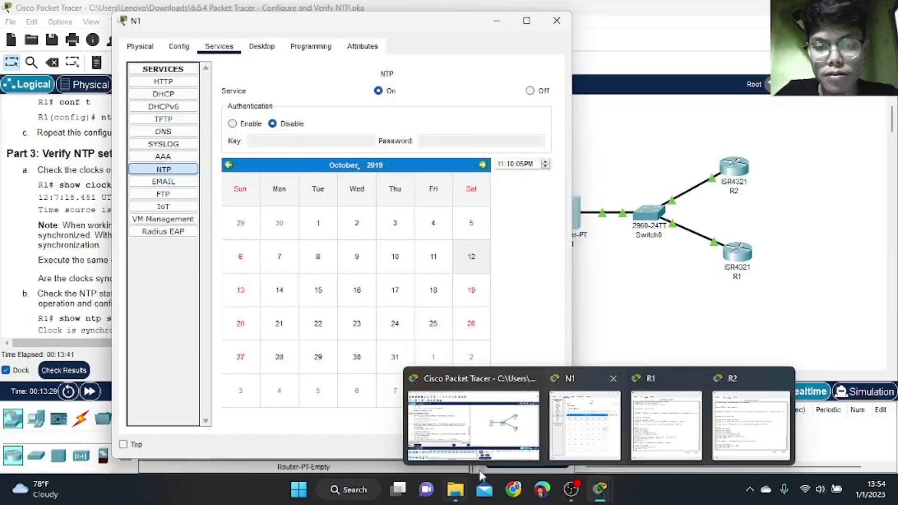
{"action": "left_click", "coordinate": [484, 442]}
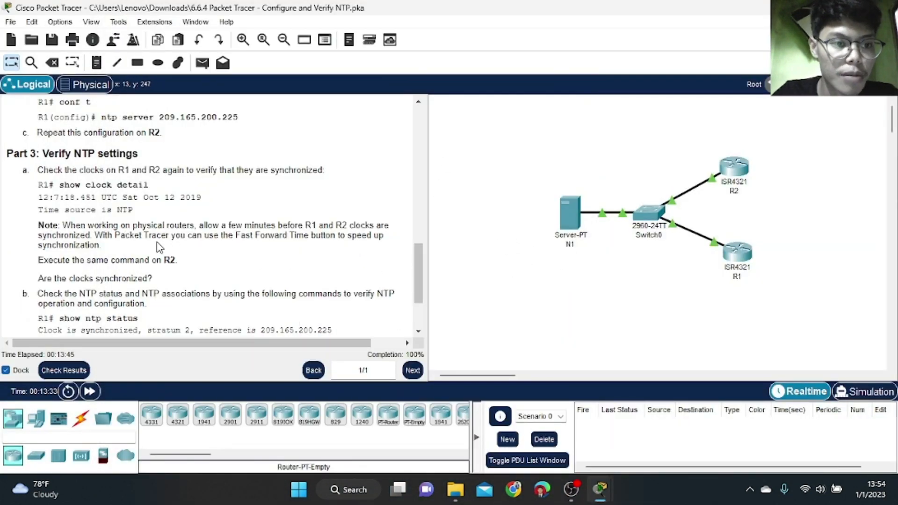
- Following Part 3 step b, reopen R1's command line and check its NTP status with show ntp status
{"action": "scroll", "coordinate": [149, 238], "scroll_direction": "down", "scroll_amount": 1}
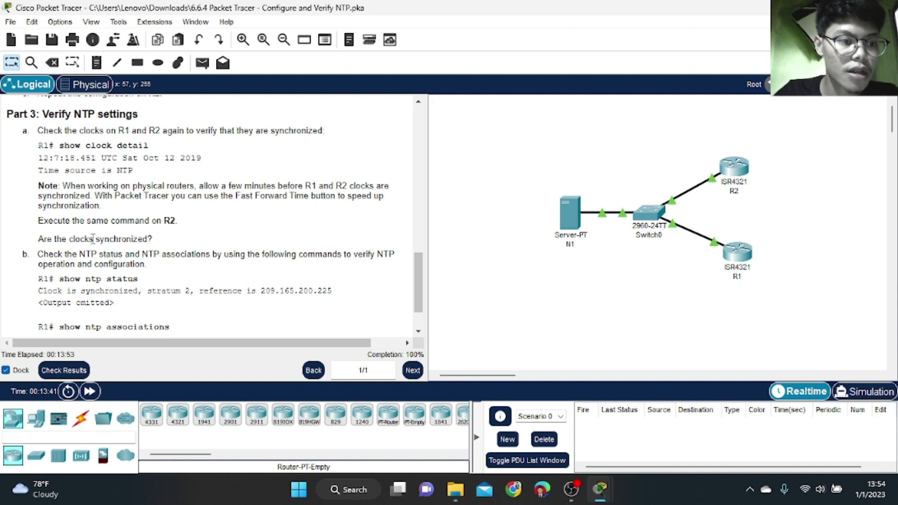
{"action": "scroll", "coordinate": [91, 236], "scroll_direction": "down", "scroll_amount": 1}
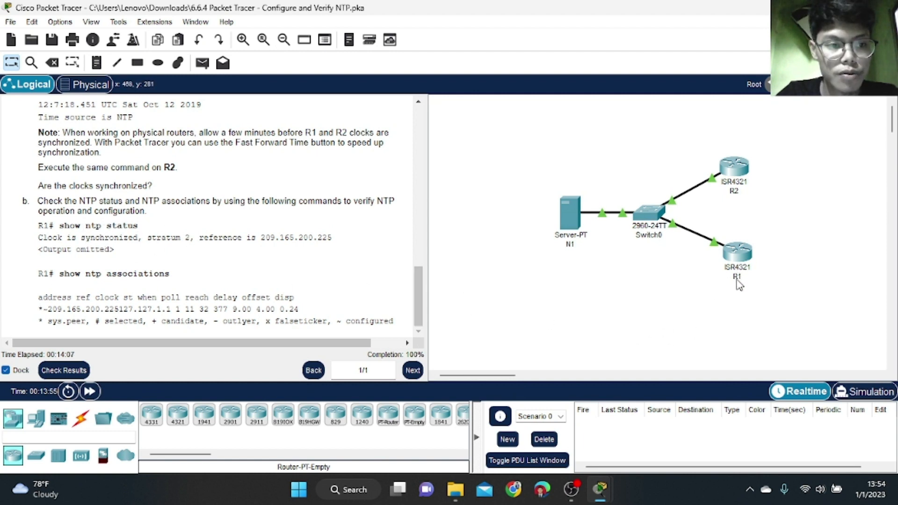
{"action": "left_click", "coordinate": [738, 258]}
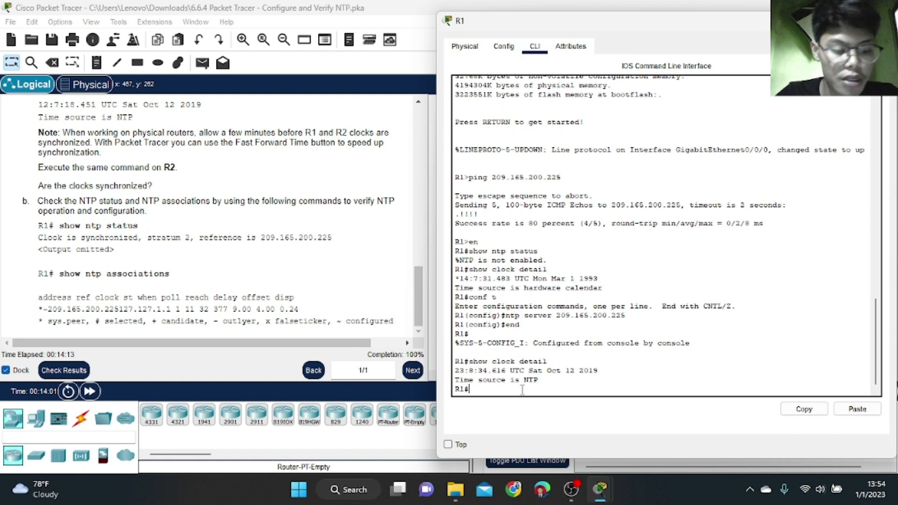
{"action": "type", "text": "ow ntp status"}
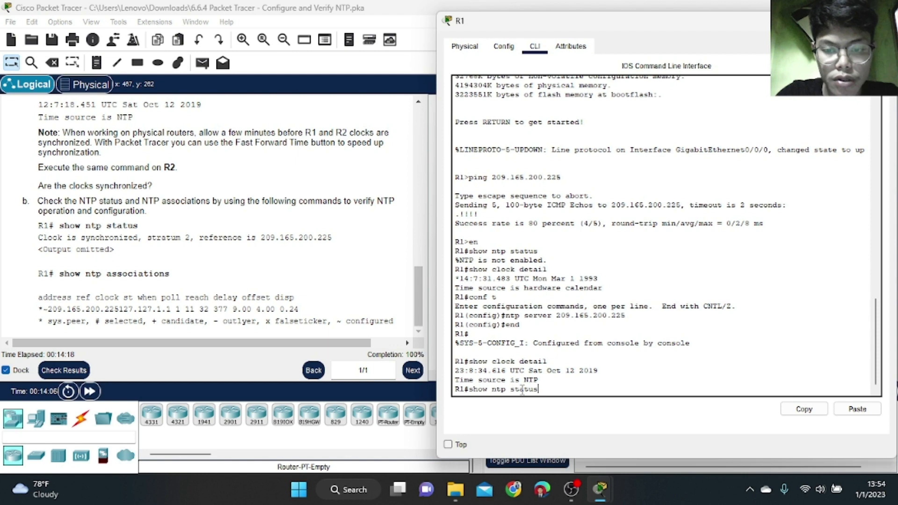
{"action": "key", "text": "Return"}
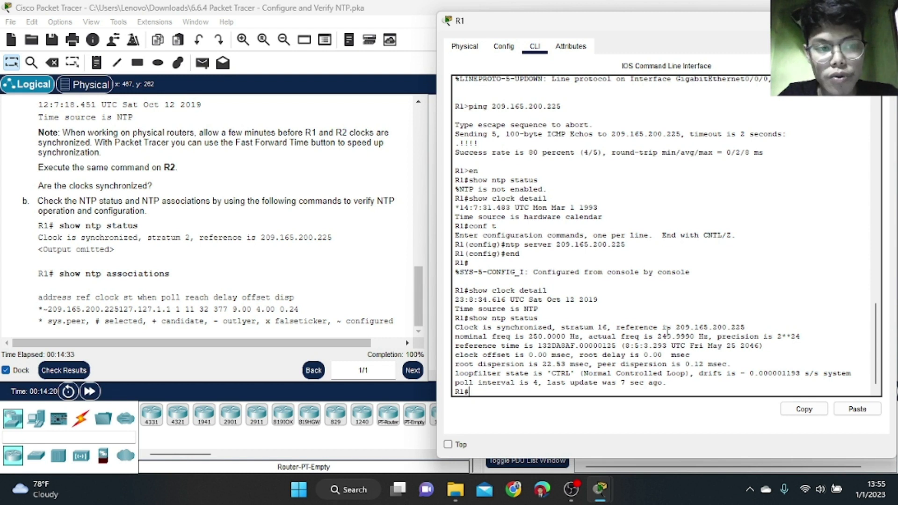
{"action": "mouse_move", "coordinate": [608, 499]}
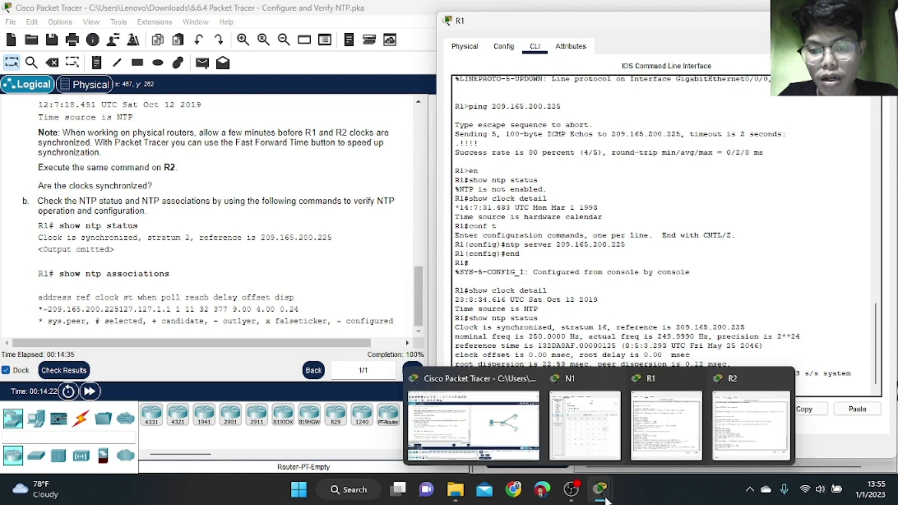
{"action": "mouse_move", "coordinate": [608, 438]}
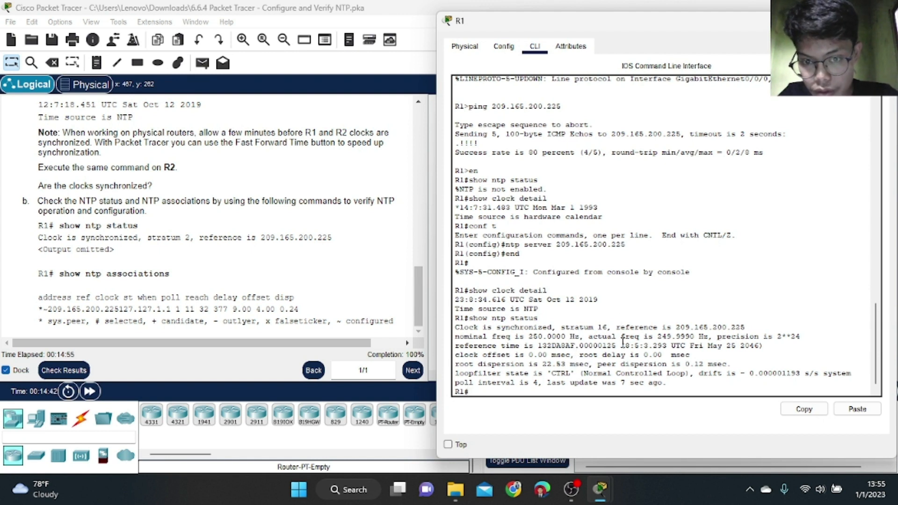
- List R1's NTP associations with show ntp associations, and put R1's window away
{"action": "scroll", "coordinate": [623, 350], "scroll_direction": "down", "scroll_amount": 1}
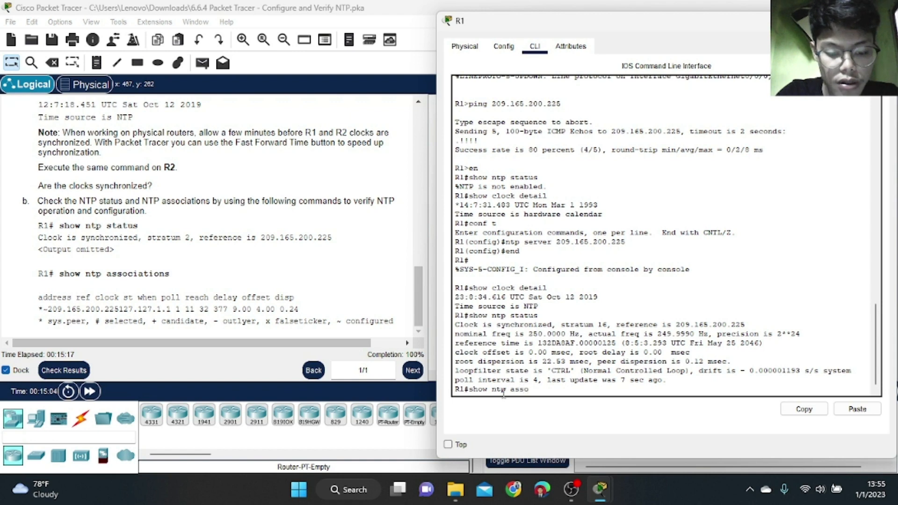
{"action": "type", "text": "iat"}
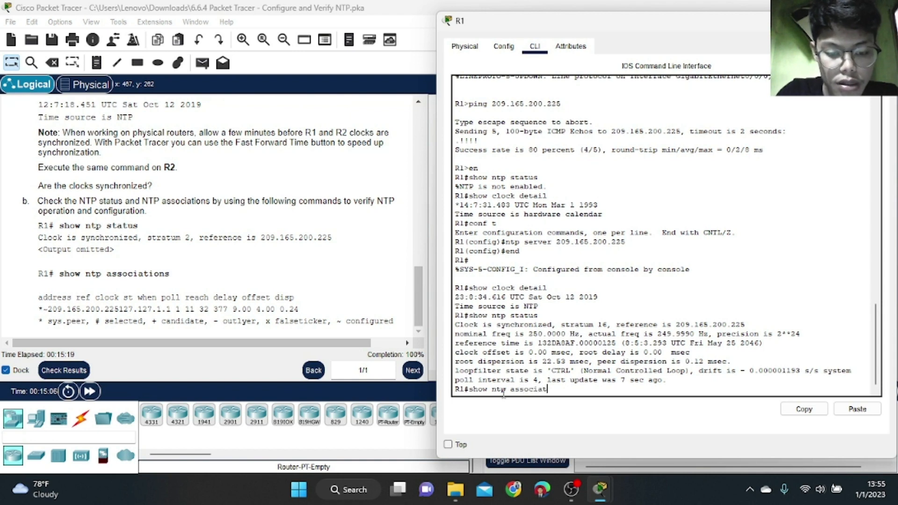
{"action": "type", "text": "ions"}
{"action": "key", "text": "Return"}
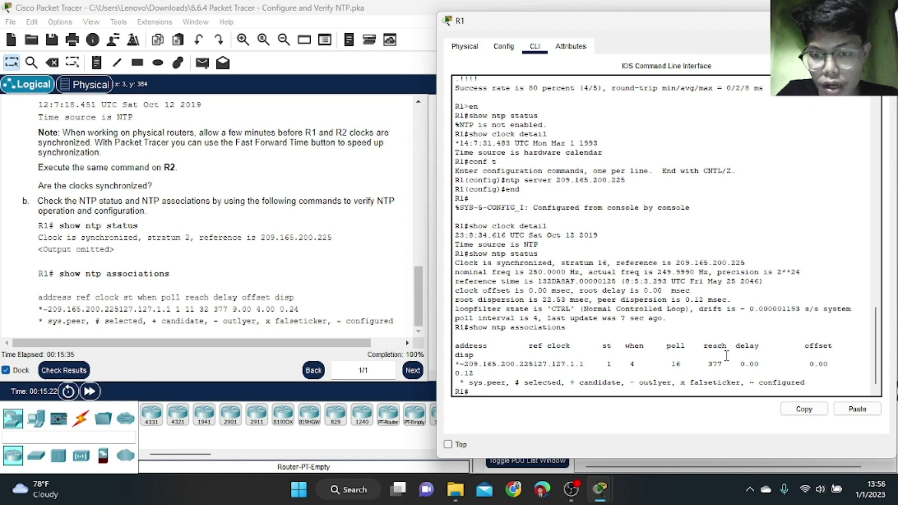
{"action": "scroll", "coordinate": [726, 358], "scroll_direction": "down", "scroll_amount": 1}
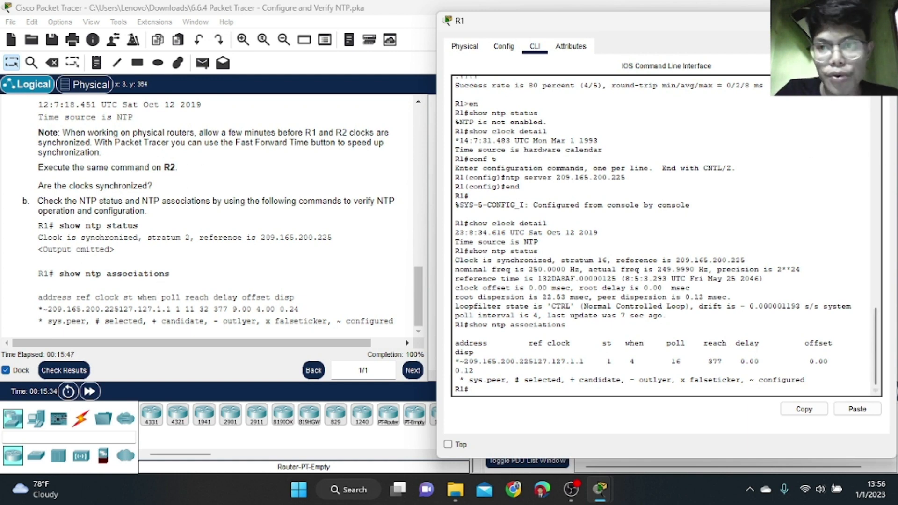
{"action": "left_click", "coordinate": [882, 21]}
- Bring up R2's window beside the instructions and check its NTP status with show ntp status
{"action": "left_click", "coordinate": [745, 181]}
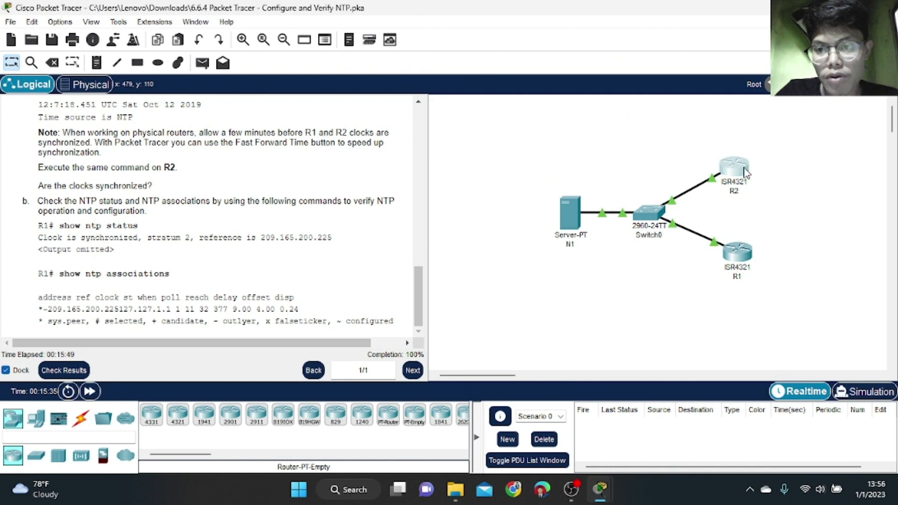
{"action": "left_click_drag", "start_coordinate": [380, 249], "coordinate": [674, 95]}
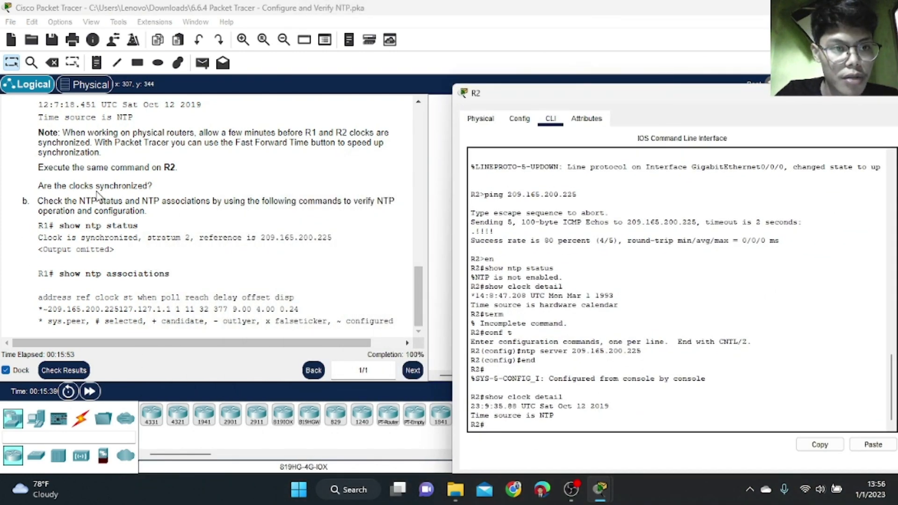
{"action": "scroll", "coordinate": [123, 211], "scroll_direction": "up", "scroll_amount": 2}
{"action": "scroll", "coordinate": [99, 248], "scroll_direction": "down", "scroll_amount": 1}
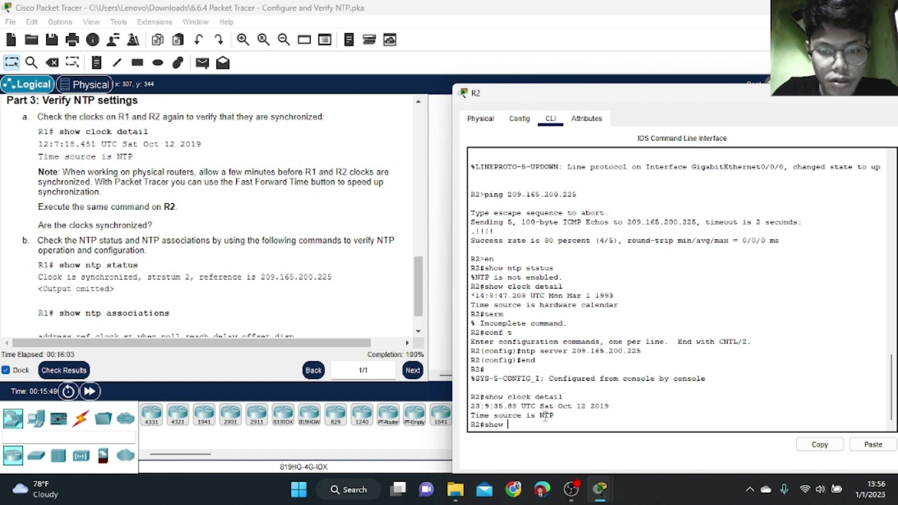
{"action": "type", "text": "ntp sta"}
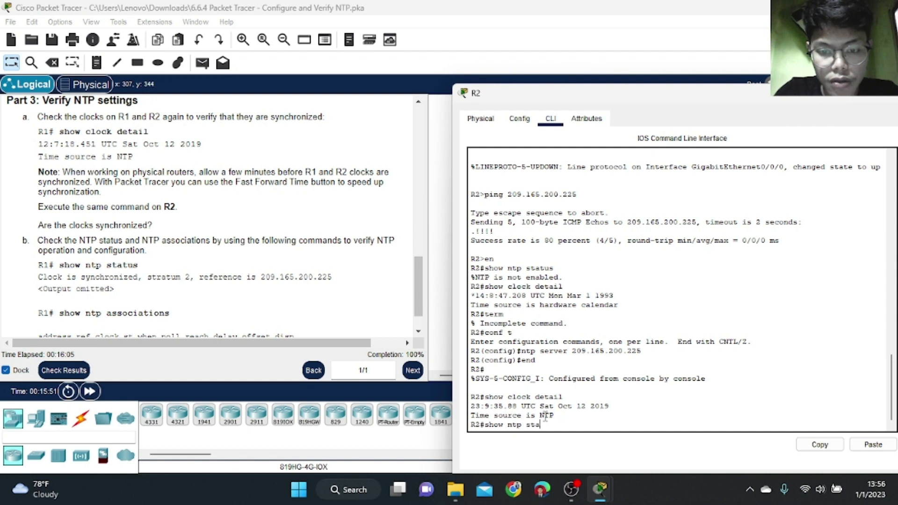
{"action": "type", "text": "tus"}
{"action": "key", "text": "Return"}
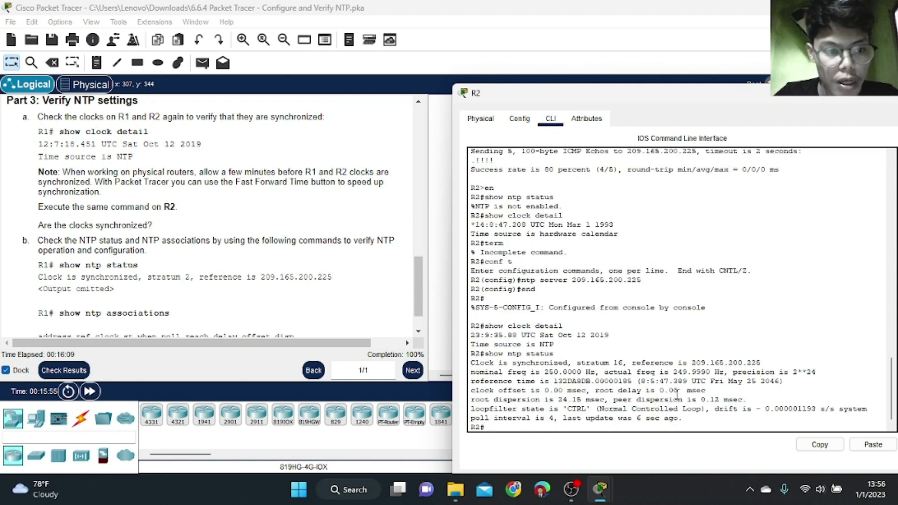
- List R2's NTP associations with show ntp associations, correcting any misspelling in the command
{"action": "type", "text": "sh"}
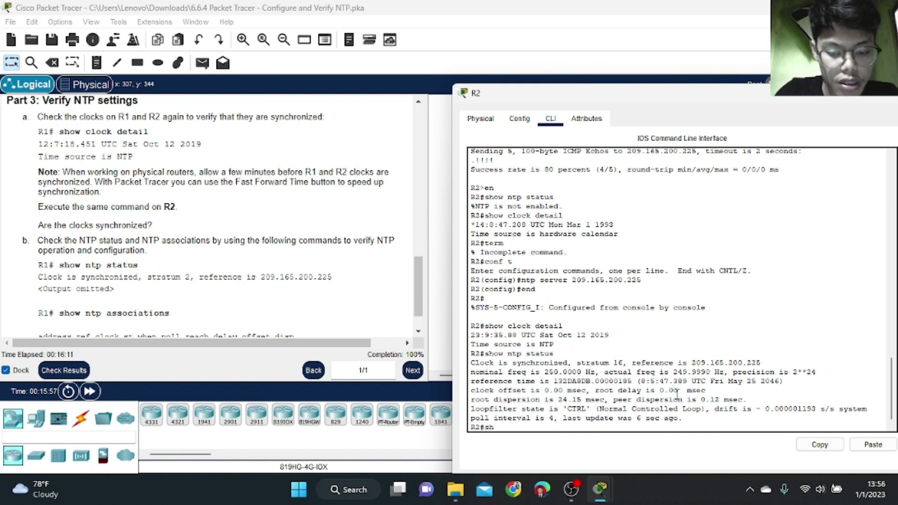
{"action": "type", "text": "ow nt"}
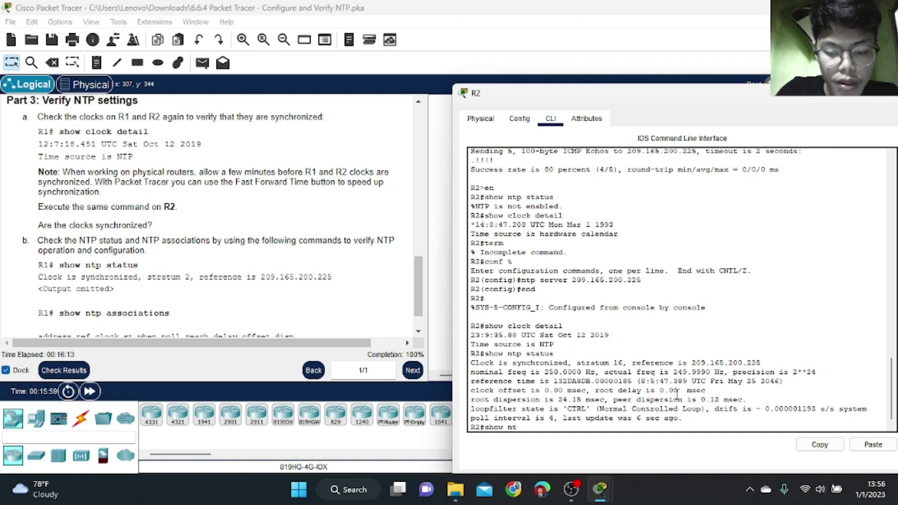
{"action": "type", "text": "p asso"}
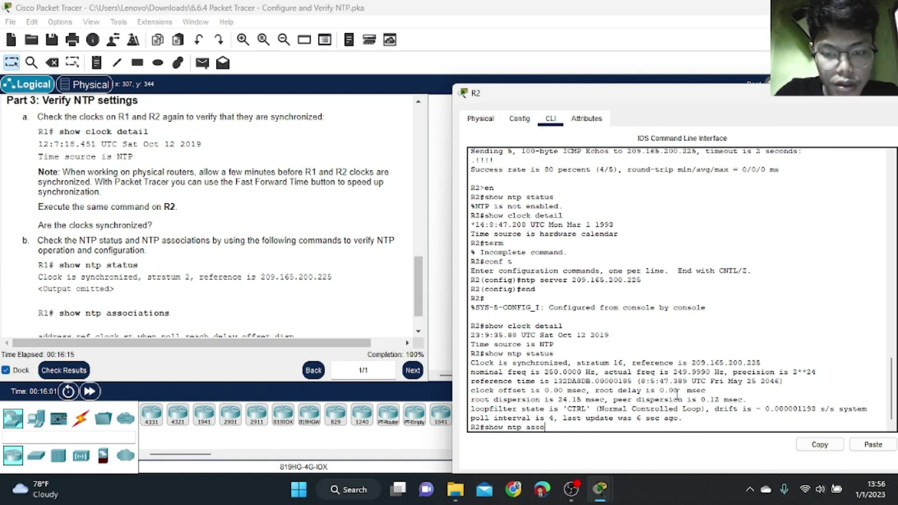
{"action": "type", "text": "ci"}
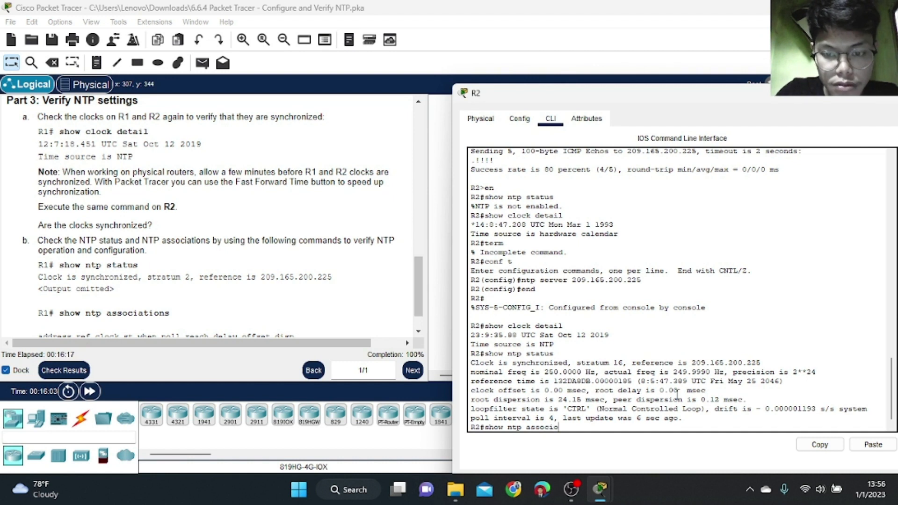
{"action": "type", "text": "a"}
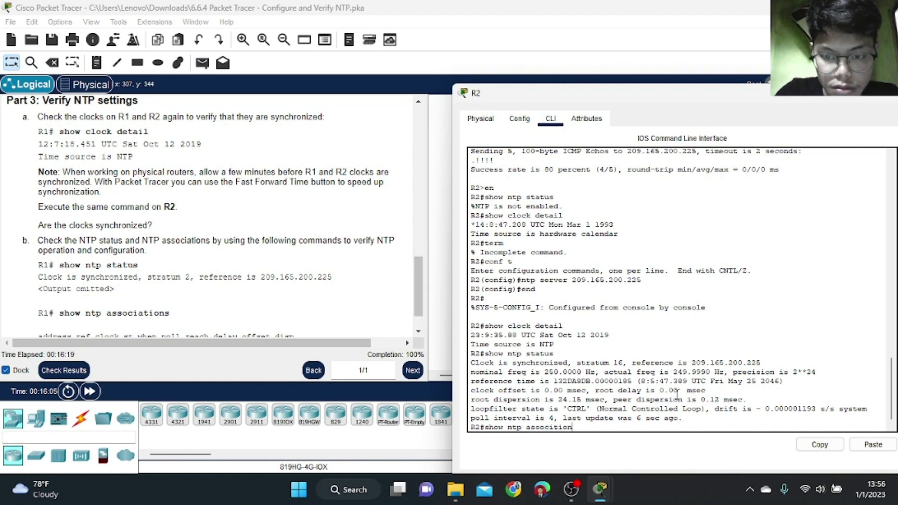
{"action": "type", "text": "ions"}
{"action": "key", "text": "Return"}
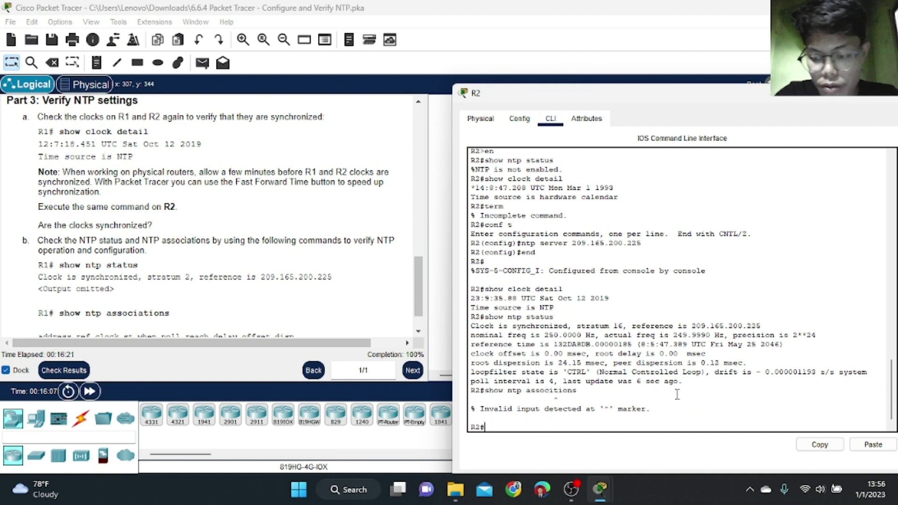
{"action": "key", "text": "Up"}
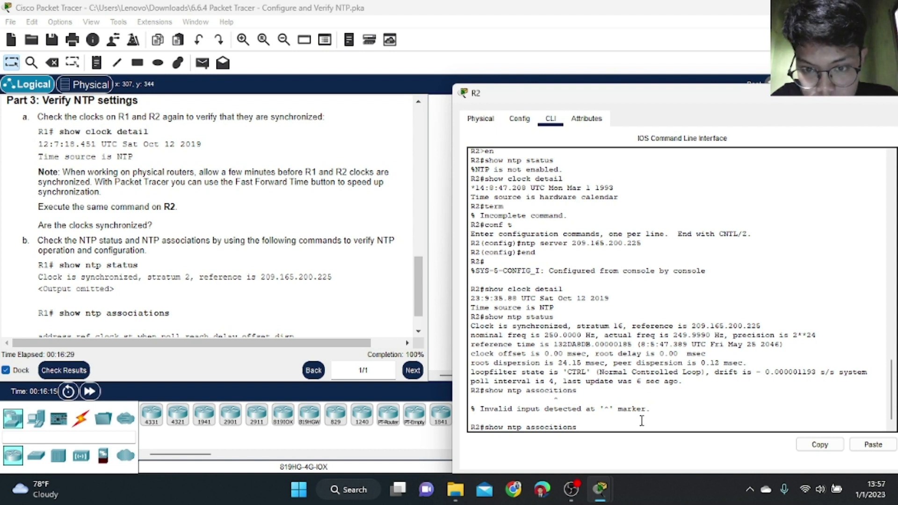
{"action": "type", "text": "a"}
{"action": "key", "text": "Return"}
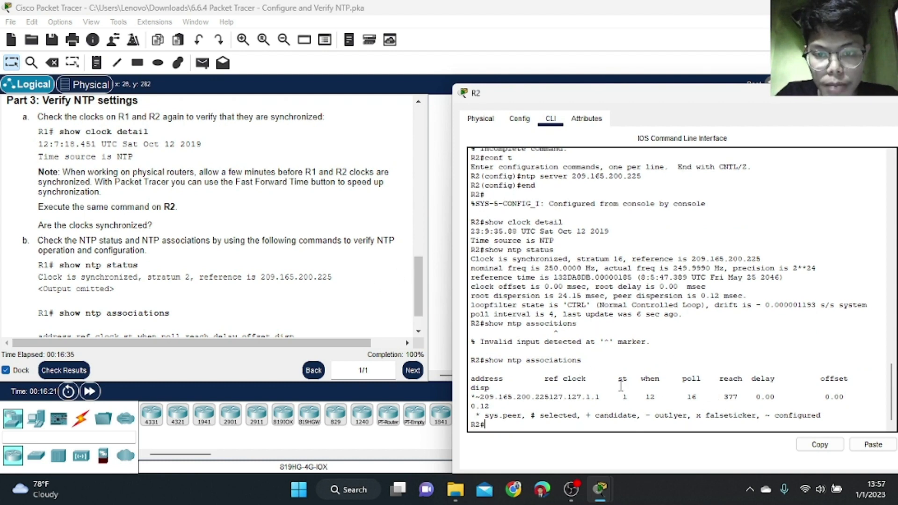
- Put R2's window away, check the activity results, review the connectivity tests and assessment items, and return to the topology
{"action": "scroll", "coordinate": [312, 260], "scroll_direction": "down", "scroll_amount": 1}
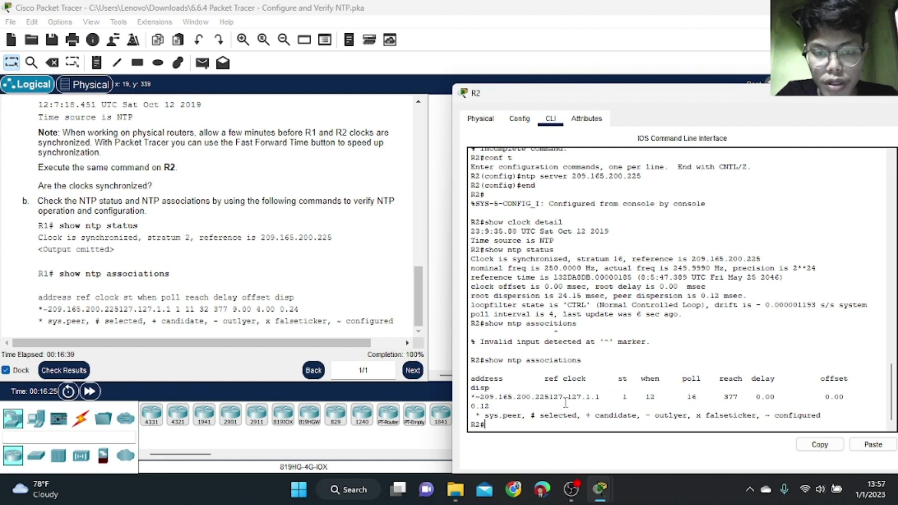
{"action": "left_click", "coordinate": [836, 96]}
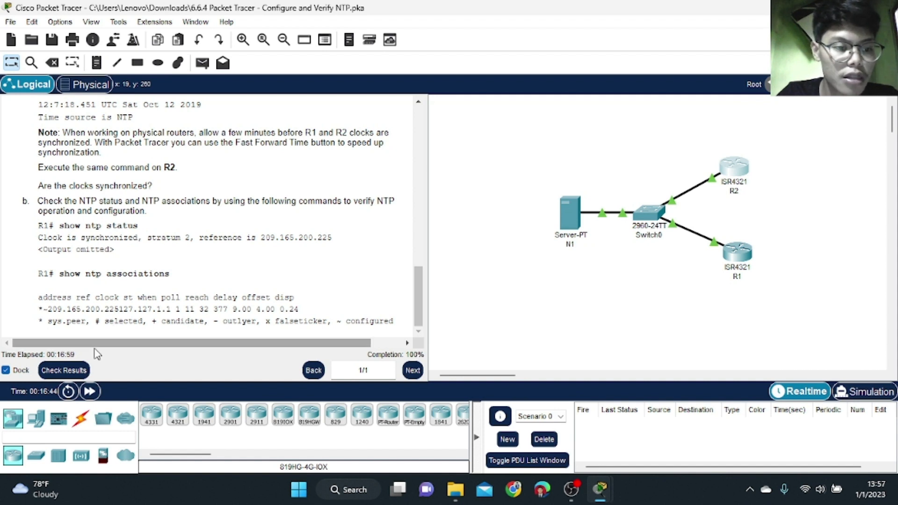
{"action": "left_click", "coordinate": [63, 370]}
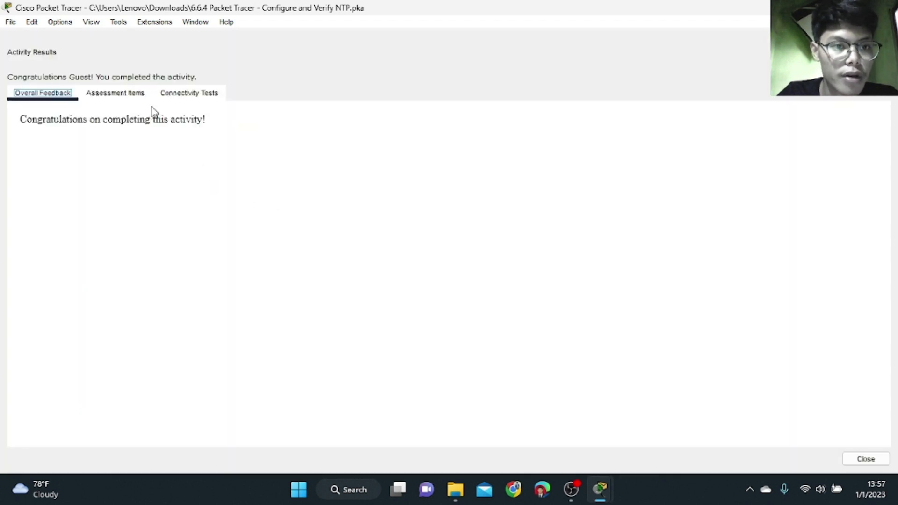
{"action": "left_click", "coordinate": [190, 94]}
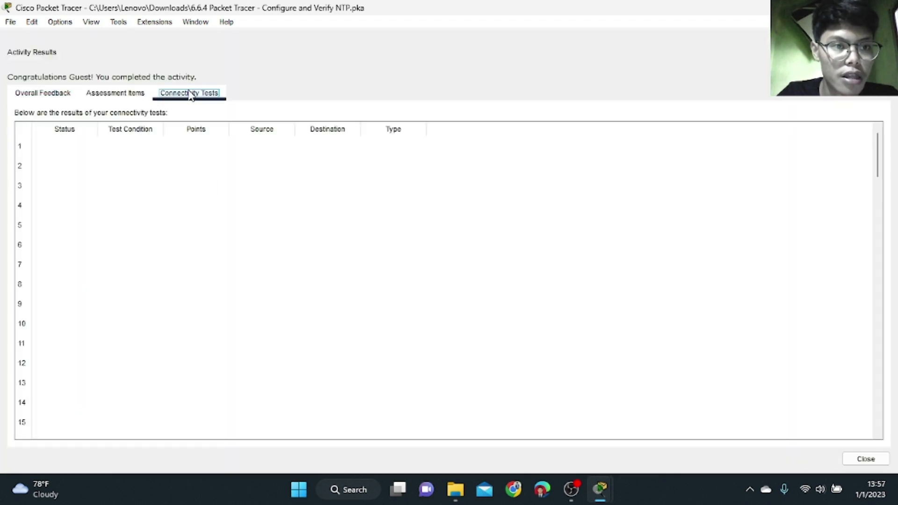
{"action": "left_click", "coordinate": [132, 94]}
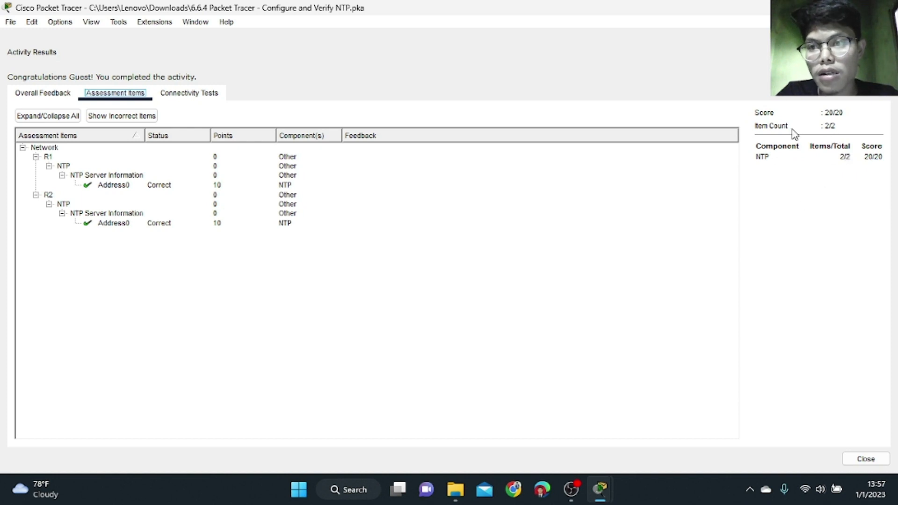
{"action": "key", "text": "Escape"}
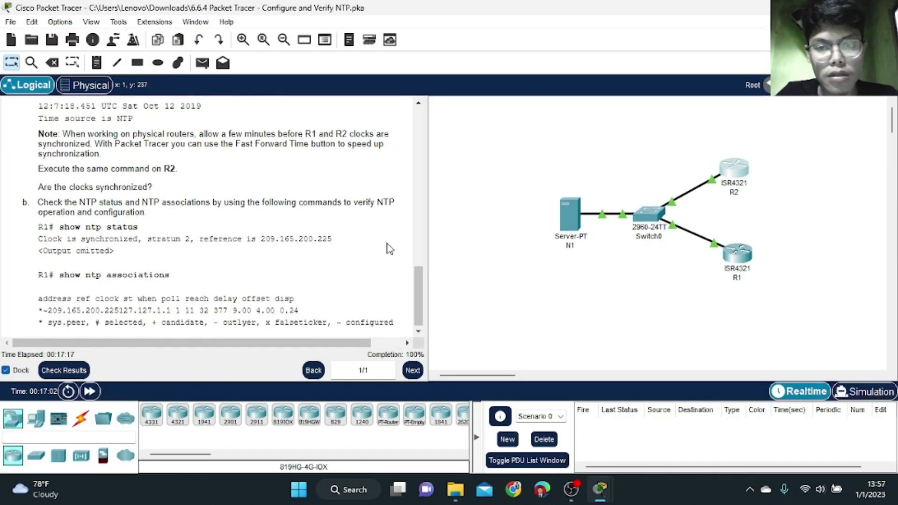